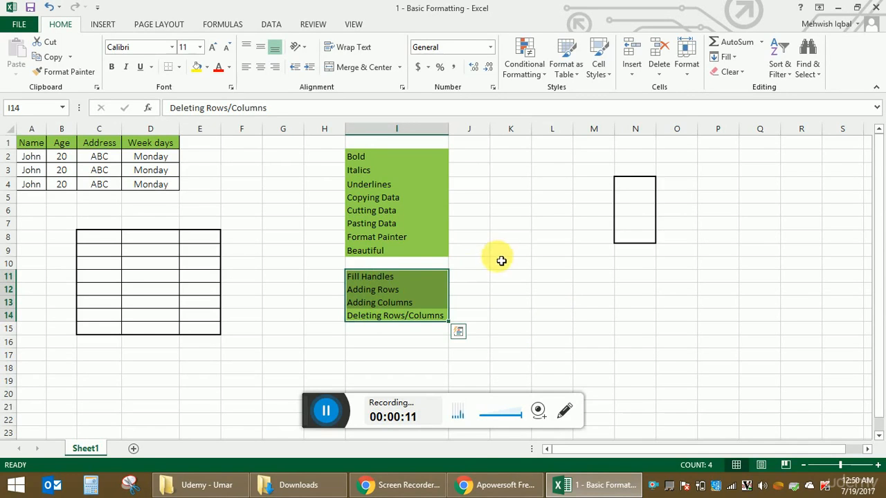
Step: Remove the green fill from cells I11:I14, from Fill Handles to Deleting Rows/Columns
{"action": "left_click", "coordinate": [502, 254]}
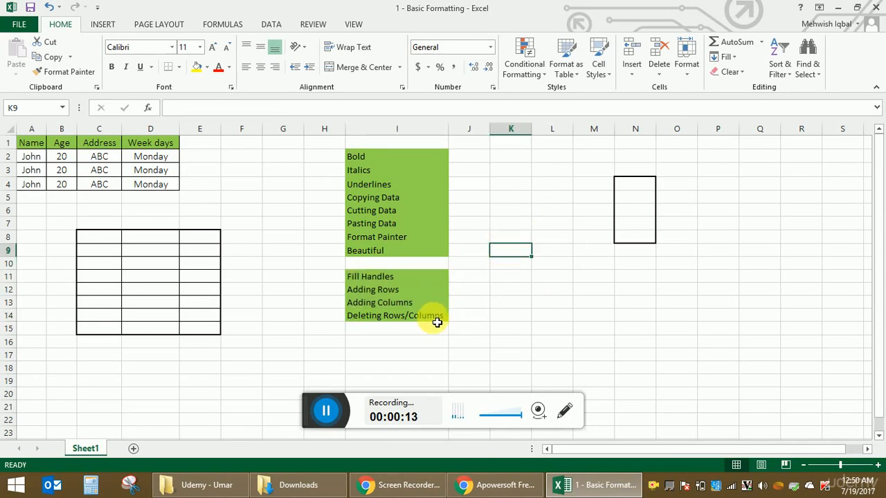
{"action": "left_click_drag", "start_coordinate": [400, 279], "coordinate": [404, 317]}
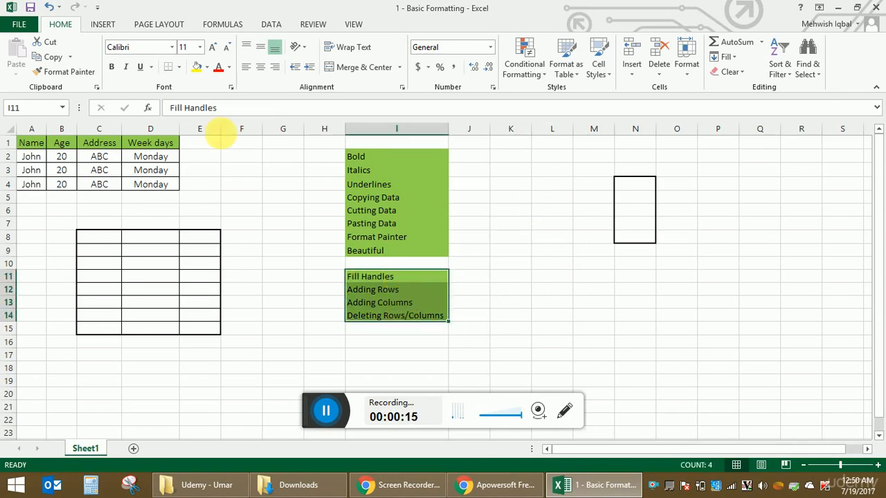
{"action": "left_click", "coordinate": [208, 67]}
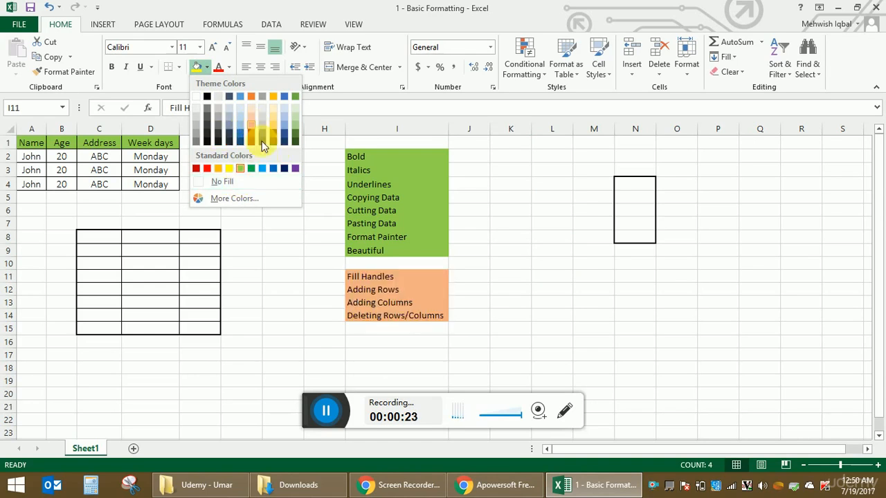
{"action": "left_click", "coordinate": [232, 186]}
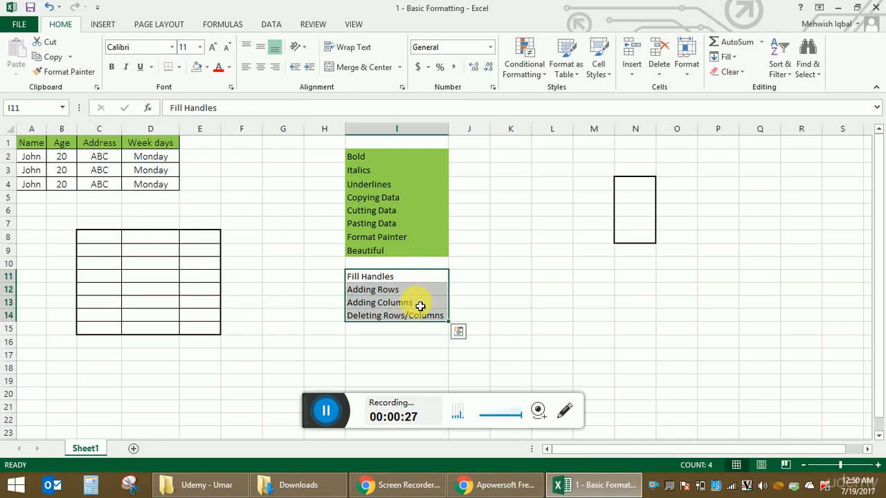
{"action": "left_click", "coordinate": [473, 286]}
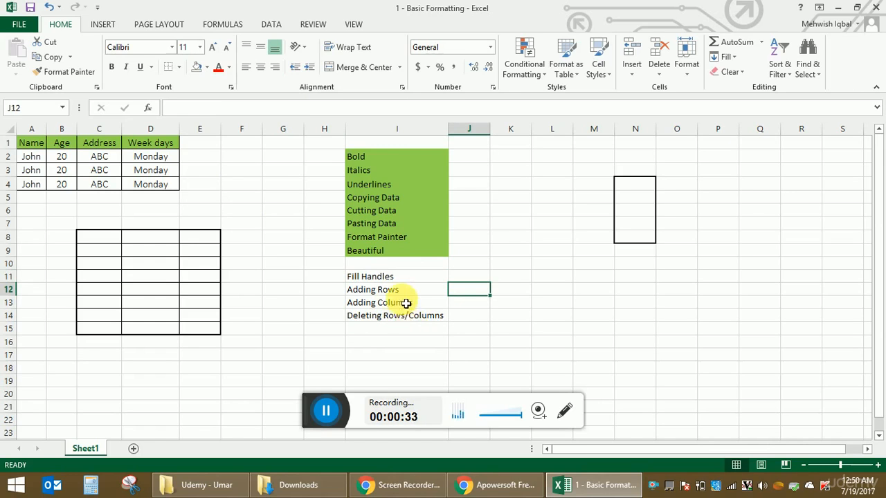
Step: Enter the sample texts ygihi4, hjbjh and jhhbui in cells D9, D10 and D11 of the bordered table
{"action": "left_click_drag", "start_coordinate": [85, 239], "coordinate": [214, 336]}
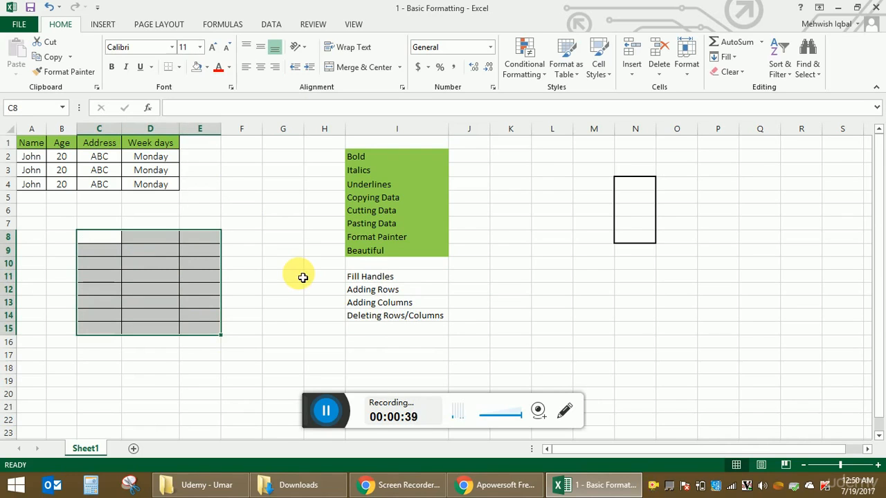
{"action": "left_click", "coordinate": [303, 277]}
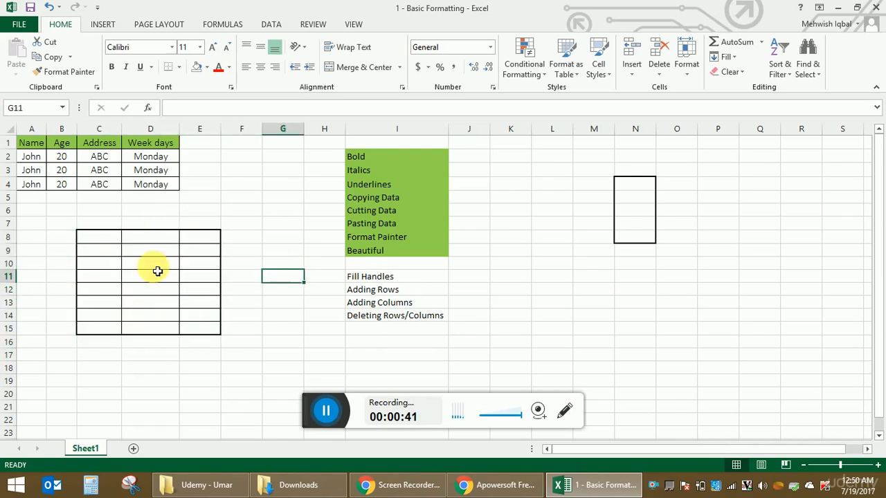
{"action": "left_click", "coordinate": [157, 249]}
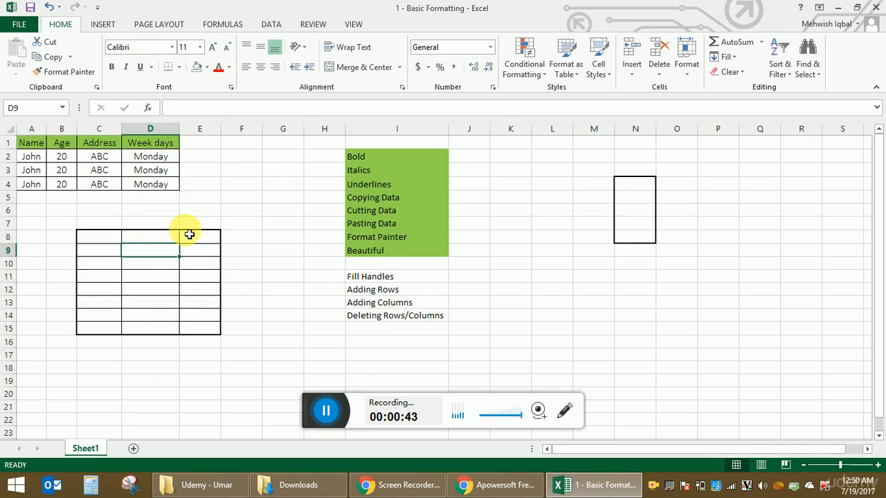
{"action": "type", "text": "ygihi4"}
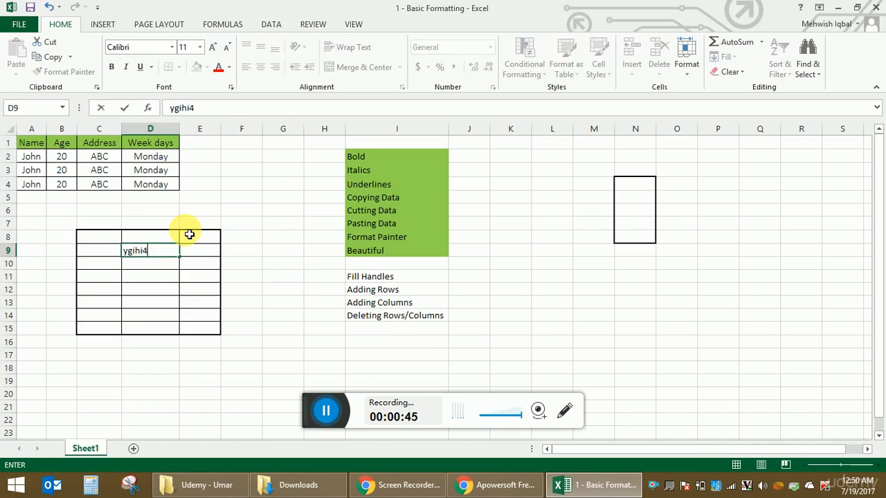
{"action": "key", "text": "Return"}
{"action": "type", "text": "hjbjh"}
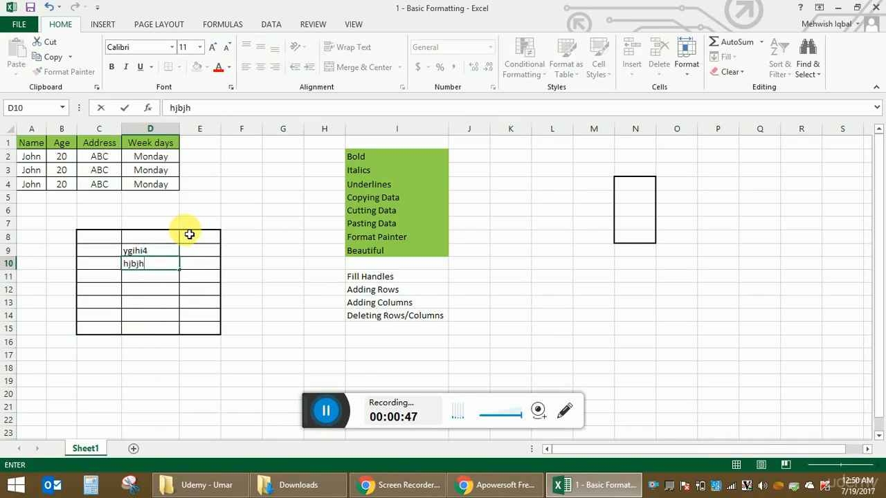
{"action": "key", "text": "Return"}
{"action": "type", "text": "jhhbui"}
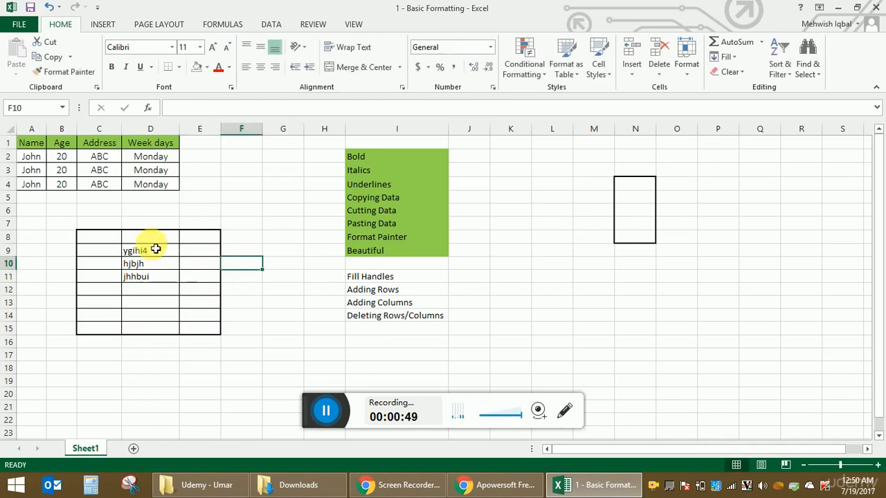
Step: Clear the contents of the bordered table C8:E15
{"action": "left_click_drag", "start_coordinate": [109, 235], "coordinate": [220, 335]}
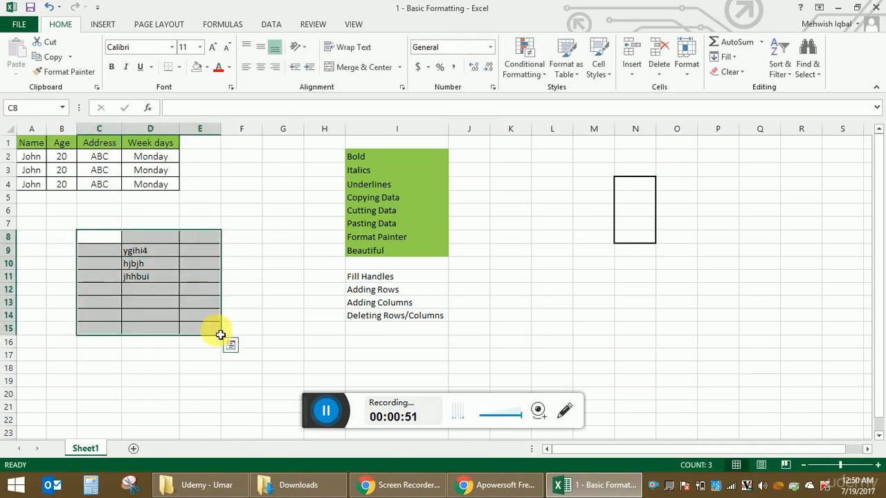
{"action": "key", "text": "Delete"}
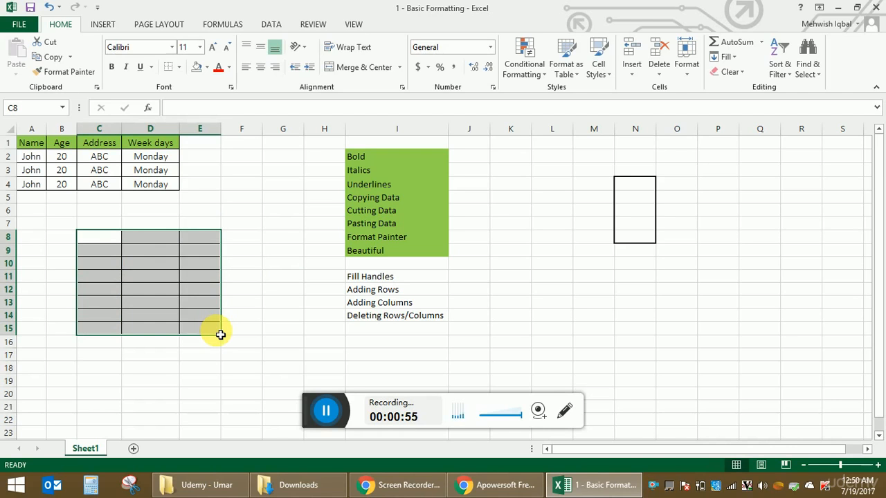
{"action": "left_click", "coordinate": [255, 229]}
Step: Remove all borders from the table range C8:E15
{"action": "left_click_drag", "start_coordinate": [92, 239], "coordinate": [203, 332]}
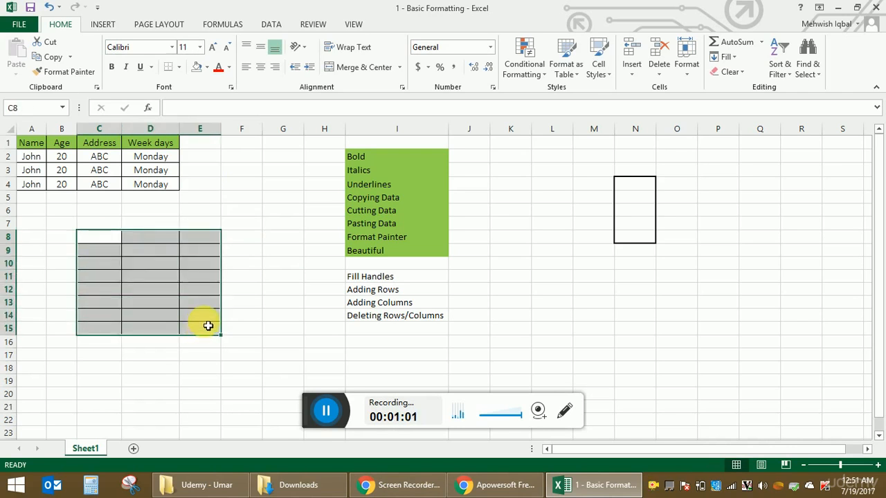
{"action": "left_click", "coordinate": [178, 68]}
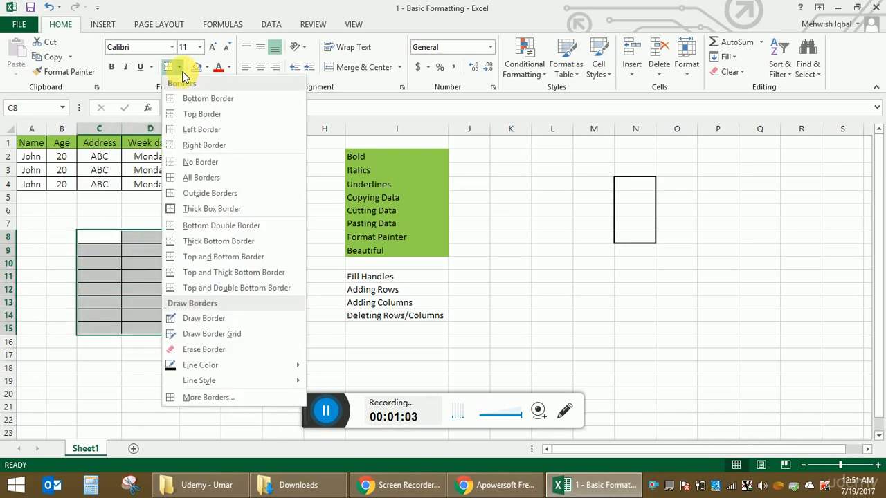
{"action": "left_click", "coordinate": [207, 166]}
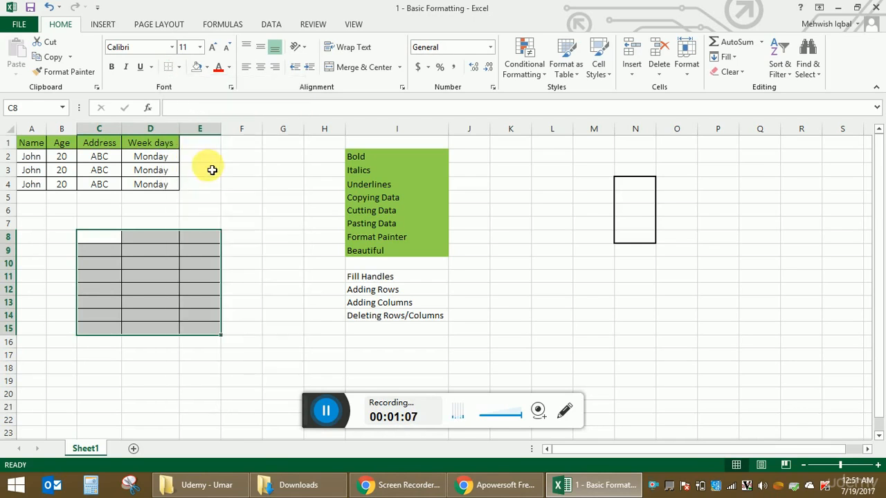
{"action": "left_click", "coordinate": [225, 214]}
Step: Apply All Borders to the range C8:E15
{"action": "left_click_drag", "start_coordinate": [104, 243], "coordinate": [204, 330]}
{"action": "left_click", "coordinate": [179, 67]}
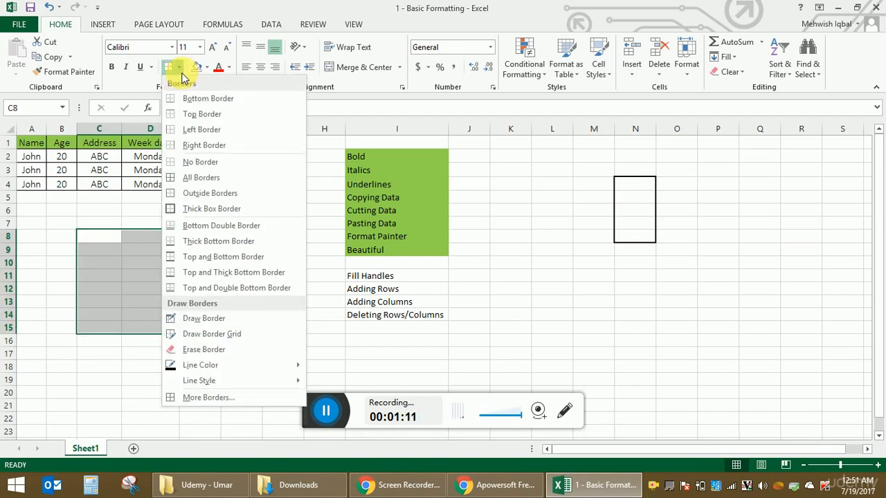
{"action": "left_click", "coordinate": [208, 178]}
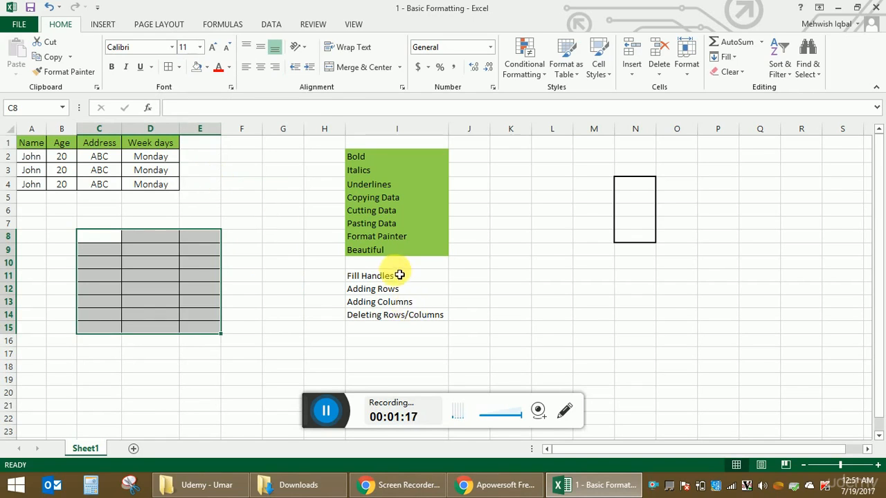
Step: Add the topic Redo/Undo in cell I15, below Deleting Rows/Columns
{"action": "left_click", "coordinate": [395, 328]}
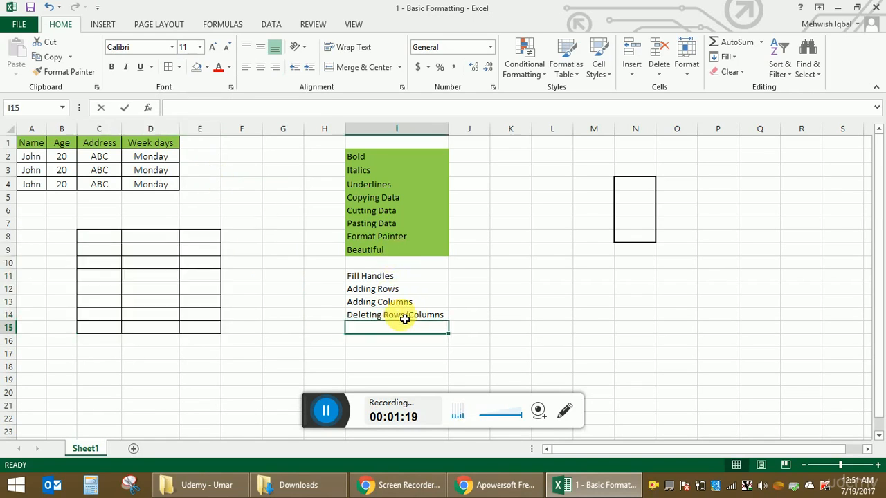
{"action": "type", "text": "Redo/Undo"}
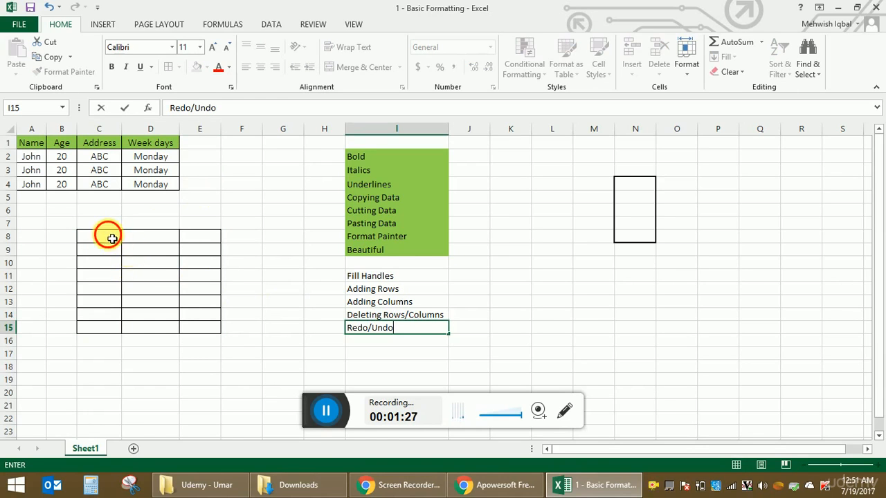
Step: Delete the bordered cells C8:E15 from the sheet, shifting the cells beside them left
{"action": "left_click_drag", "start_coordinate": [108, 234], "coordinate": [206, 328]}
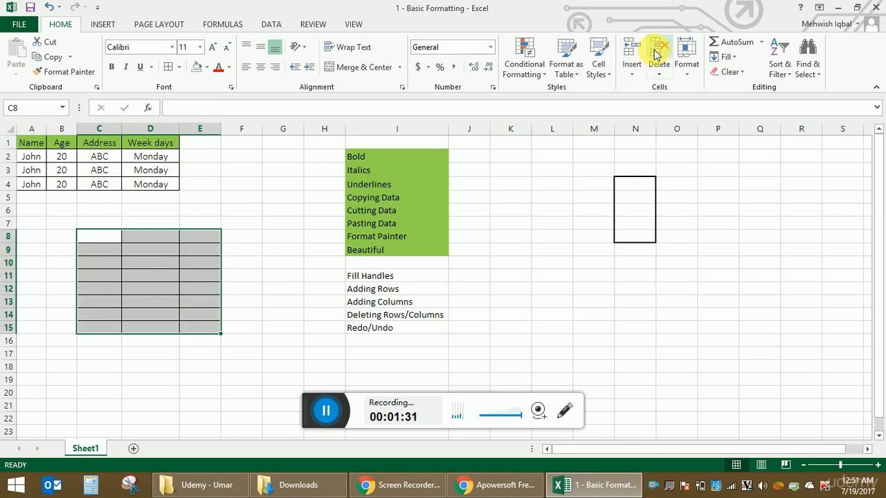
{"action": "left_click", "coordinate": [657, 52]}
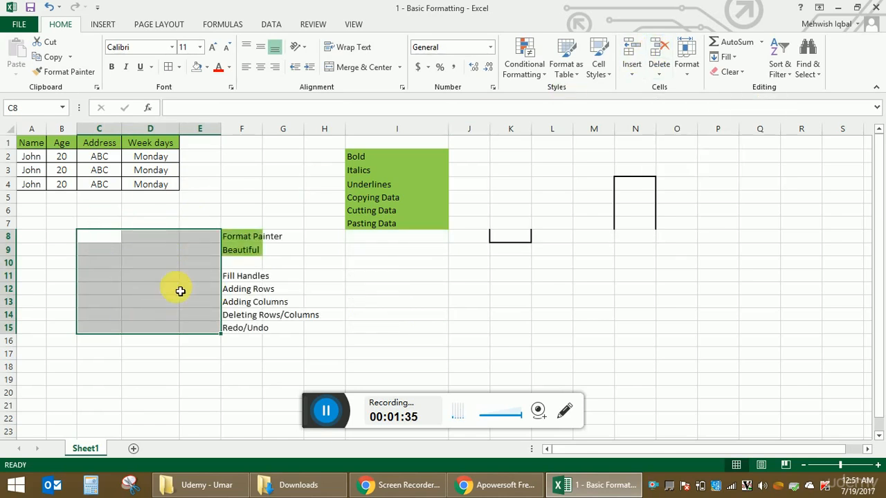
{"action": "left_click", "coordinate": [422, 264]}
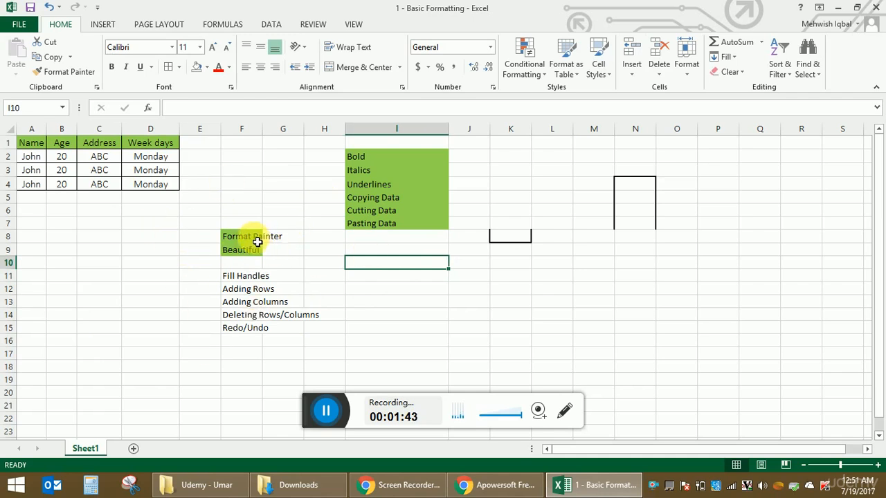
Step: Cut the shifted topic list in F8:F15 and paste it starting at cell I9
{"action": "left_click_drag", "start_coordinate": [253, 241], "coordinate": [256, 328]}
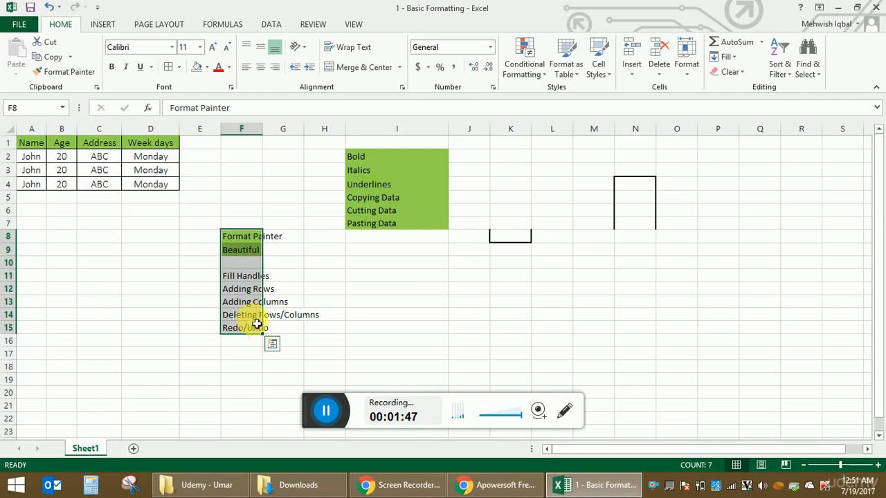
{"action": "right_click", "coordinate": [257, 270]}
{"action": "left_click", "coordinate": [256, 270]}
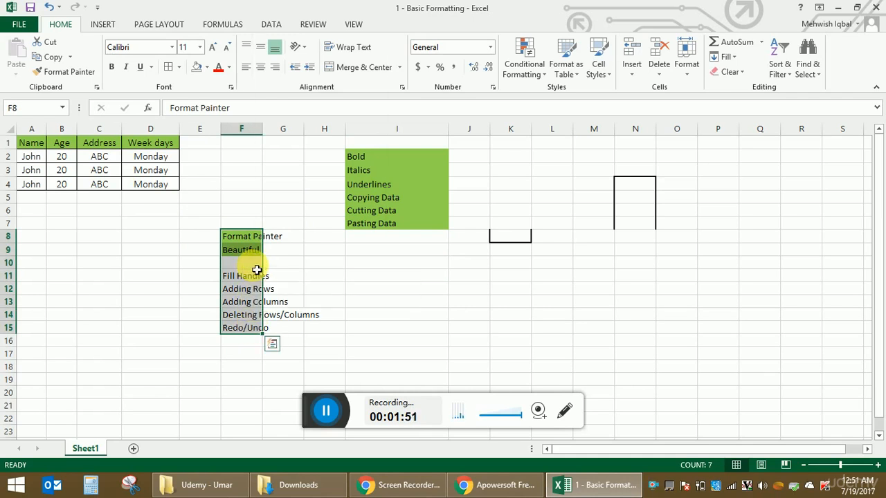
{"action": "right_click", "coordinate": [253, 265]}
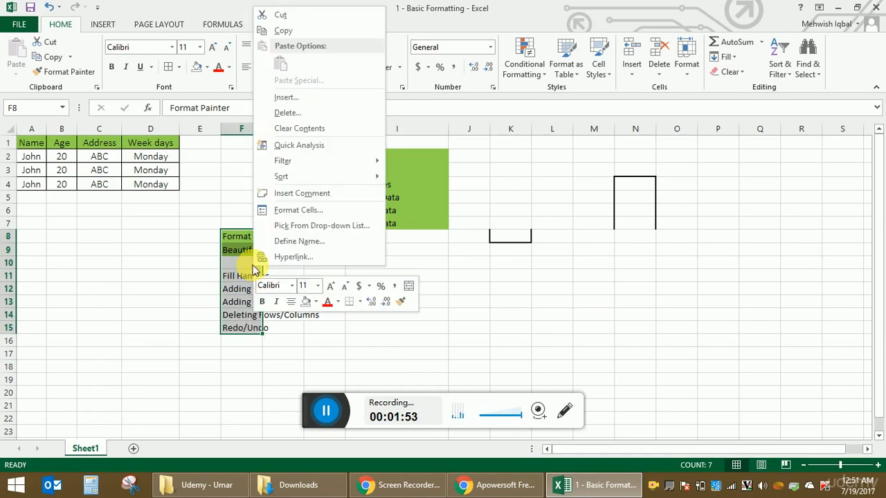
{"action": "left_click", "coordinate": [305, 30]}
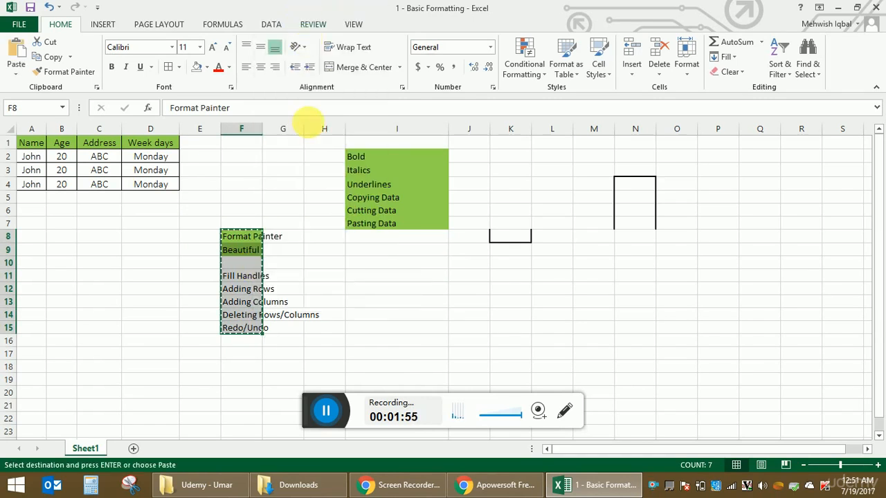
{"action": "left_click", "coordinate": [375, 255]}
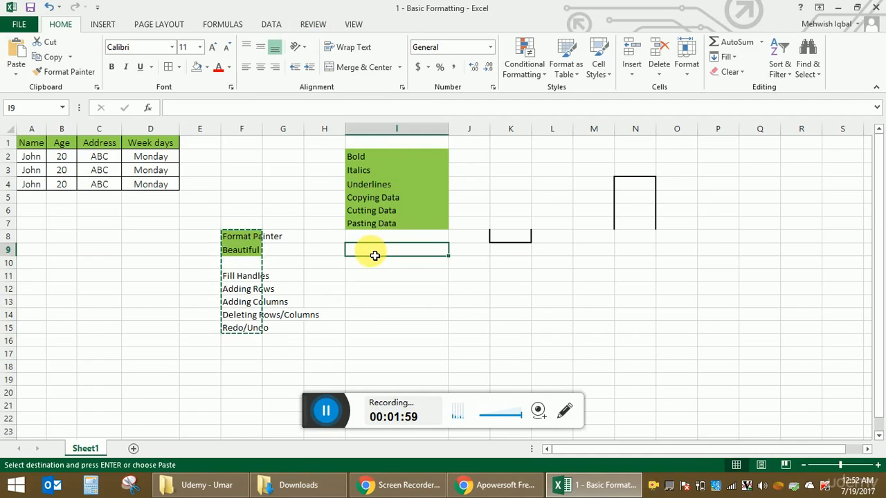
{"action": "right_click", "coordinate": [374, 256]}
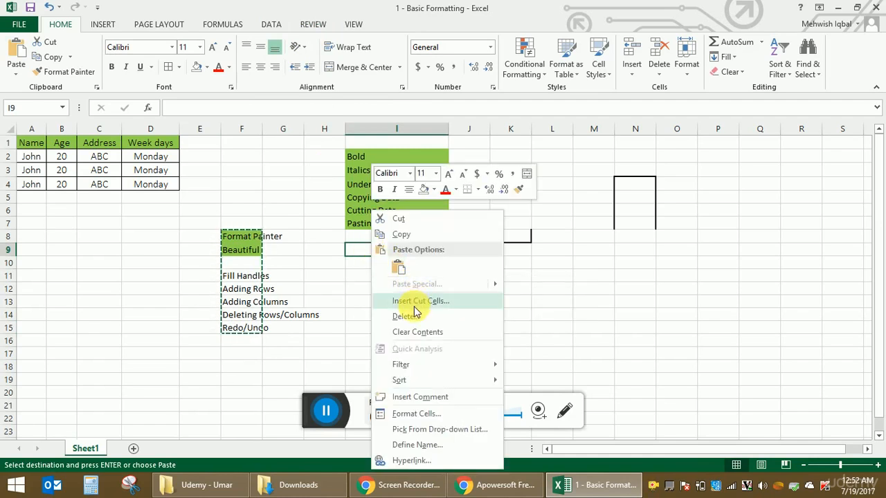
{"action": "left_click", "coordinate": [398, 270]}
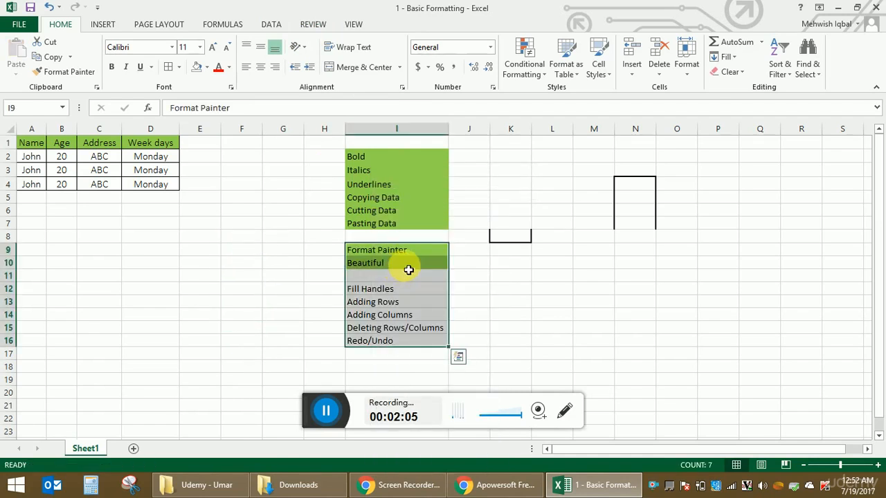
{"action": "left_click", "coordinate": [487, 305]}
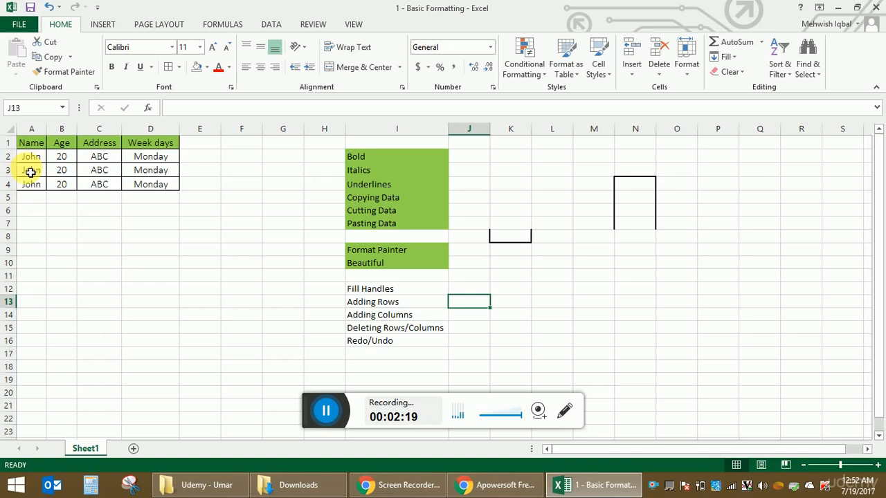
Step: Insert blank cells at A3:D3 in the name table, shifting the existing entries down
{"action": "left_click_drag", "start_coordinate": [31, 173], "coordinate": [145, 172]}
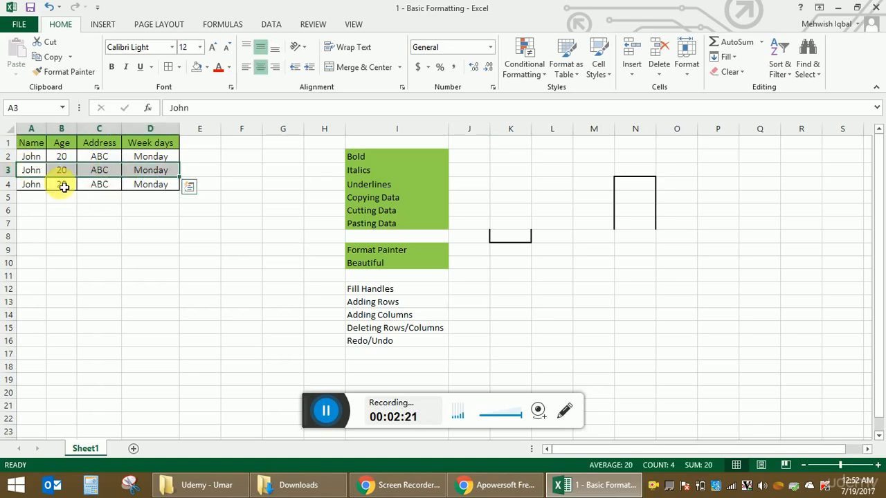
{"action": "left_click", "coordinate": [632, 48]}
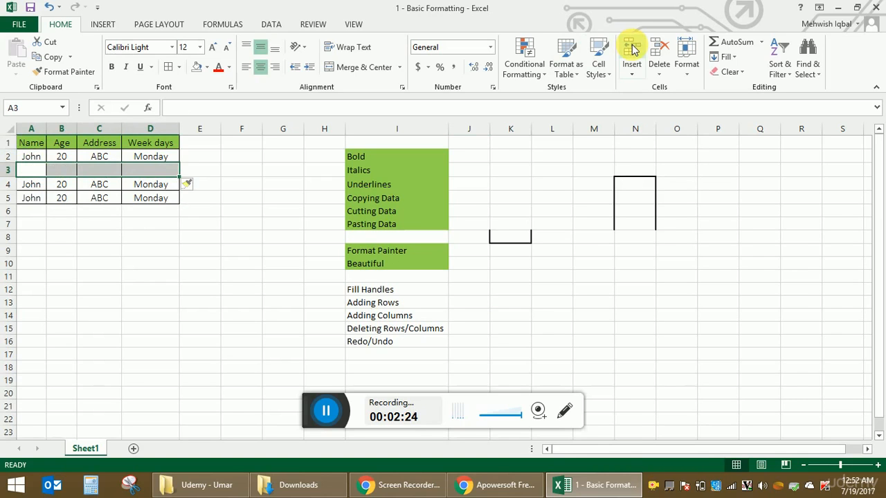
{"action": "left_click", "coordinate": [38, 176]}
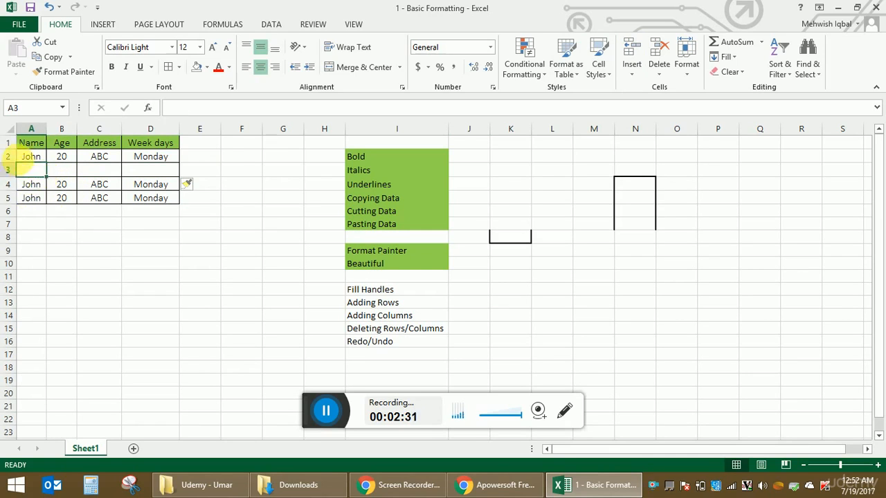
Step: Insert a blank row above row 5, before the last entry of the name table
{"action": "left_click", "coordinate": [24, 203]}
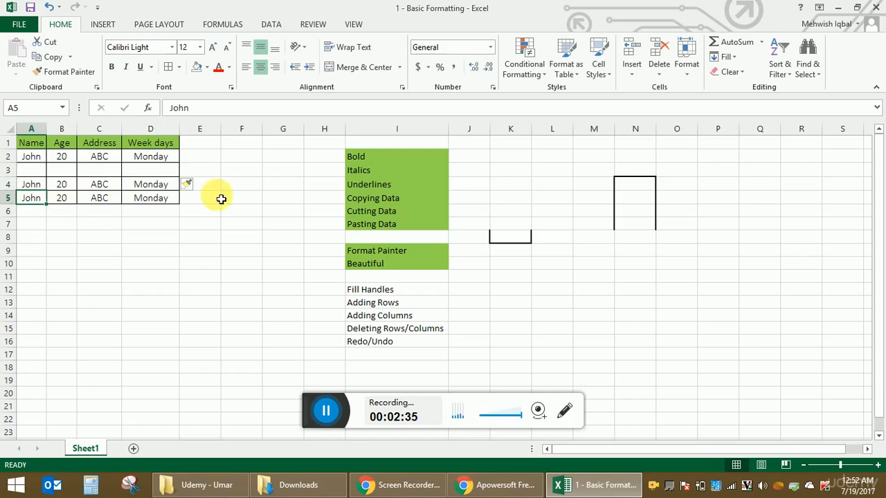
{"action": "left_click", "coordinate": [10, 201]}
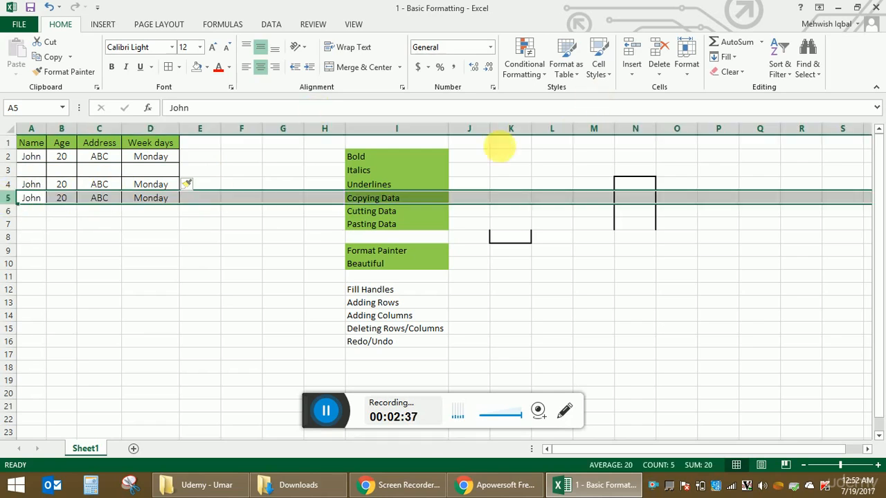
{"action": "left_click", "coordinate": [631, 50]}
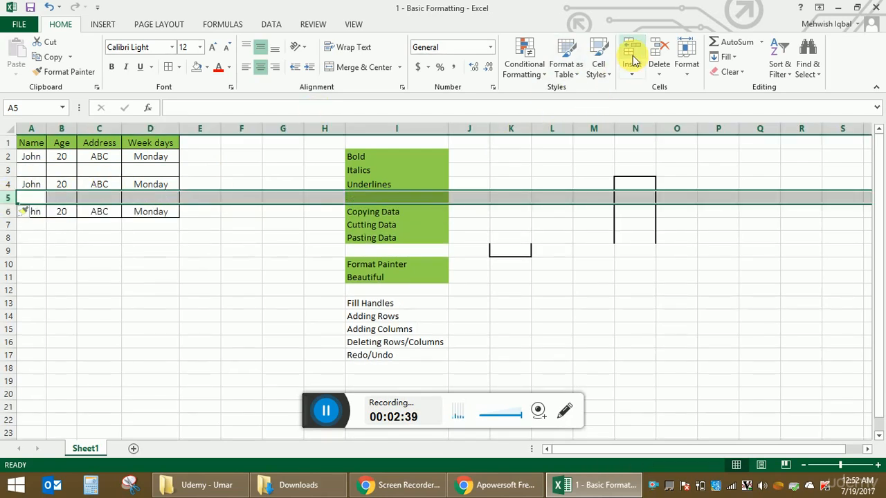
{"action": "left_click", "coordinate": [188, 312]}
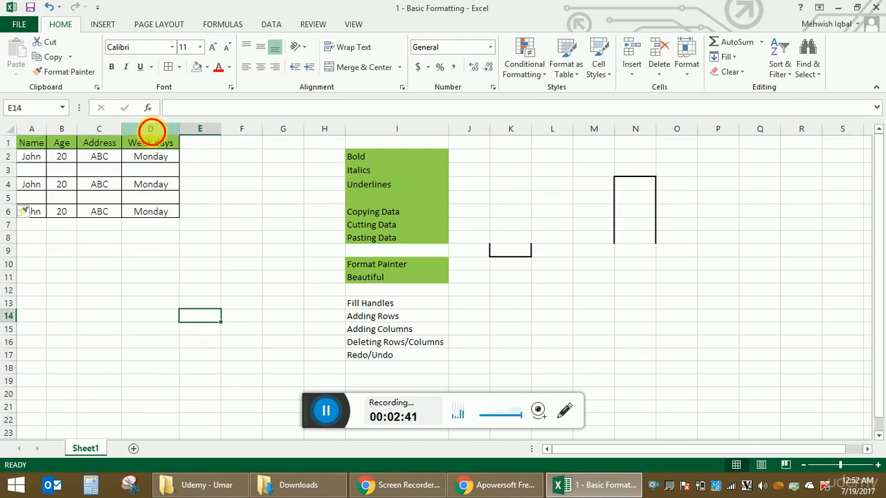
Step: Insert a blank column before the Week days column D
{"action": "left_click", "coordinate": [151, 130]}
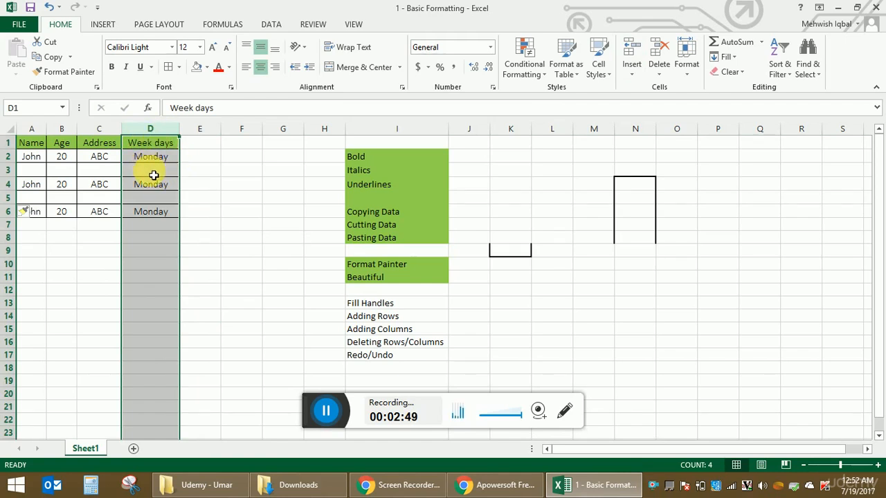
{"action": "left_click", "coordinate": [623, 52]}
{"action": "left_click", "coordinate": [158, 159]}
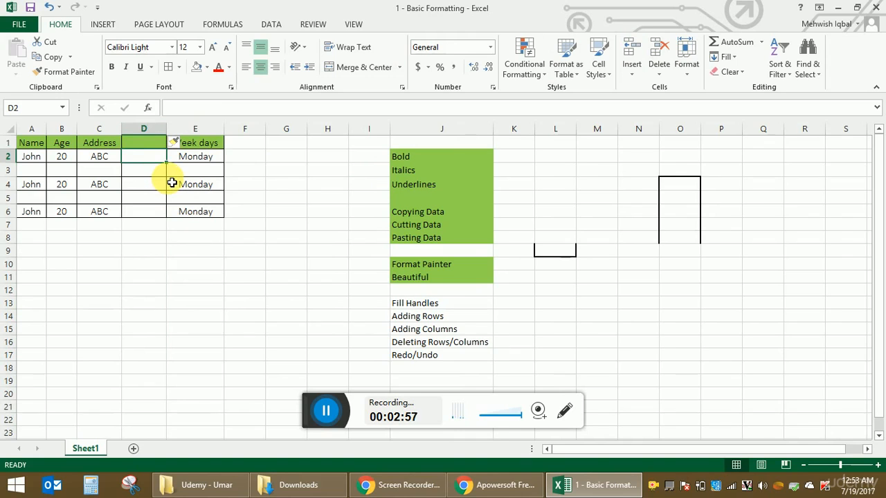
Step: Enter a person's first name in A3 and copy the details in B2:E2 into B3:E3
{"action": "left_click", "coordinate": [40, 169]}
{"action": "type", "text": "Mary"}
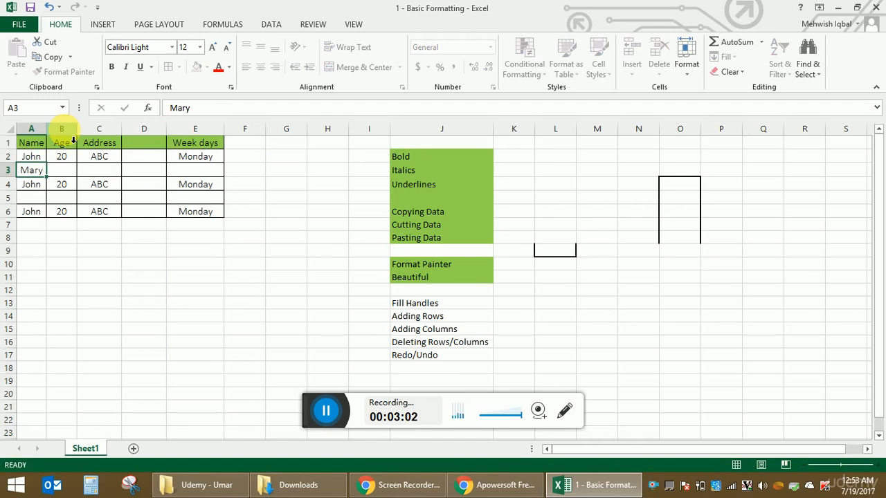
{"action": "left_click_drag", "start_coordinate": [61, 156], "coordinate": [195, 156]}
{"action": "key", "text": "ctrl+c"}
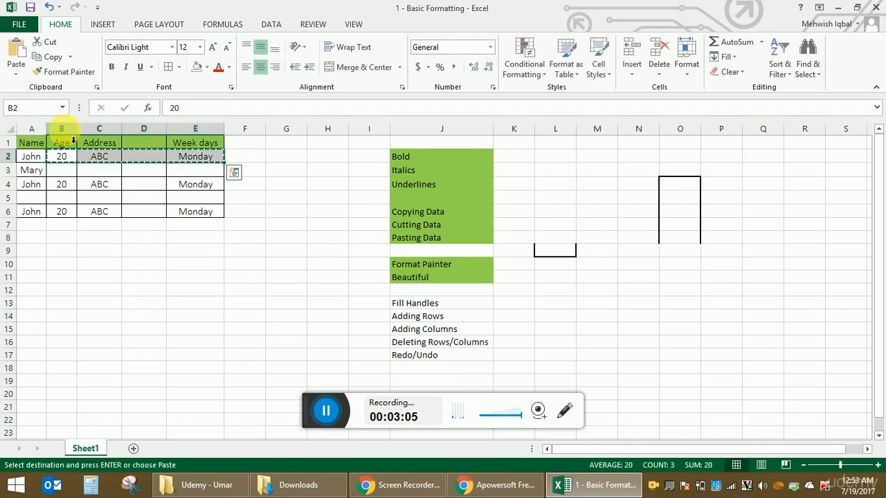
{"action": "key", "text": "Down"}
{"action": "key", "text": "ctrl+v"}
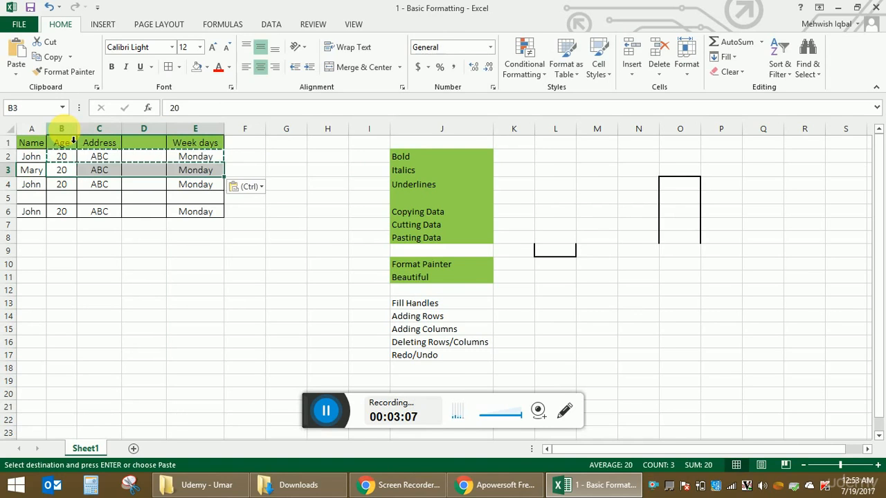
{"action": "key", "text": "Right"}
{"action": "key", "text": "Left"}
{"action": "key", "text": "Left"}
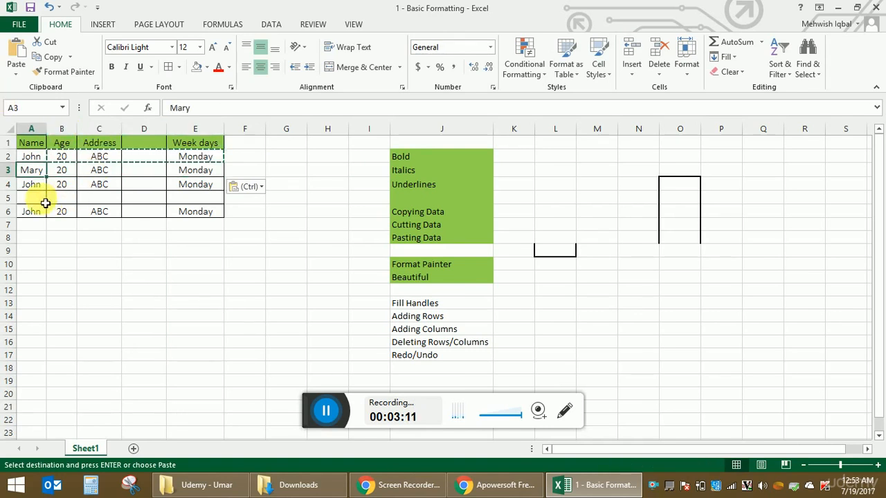
Step: Delete the blank row 5 from the sheet
{"action": "left_click_drag", "start_coordinate": [9, 185], "coordinate": [10, 194]}
{"action": "left_click", "coordinate": [10, 197]}
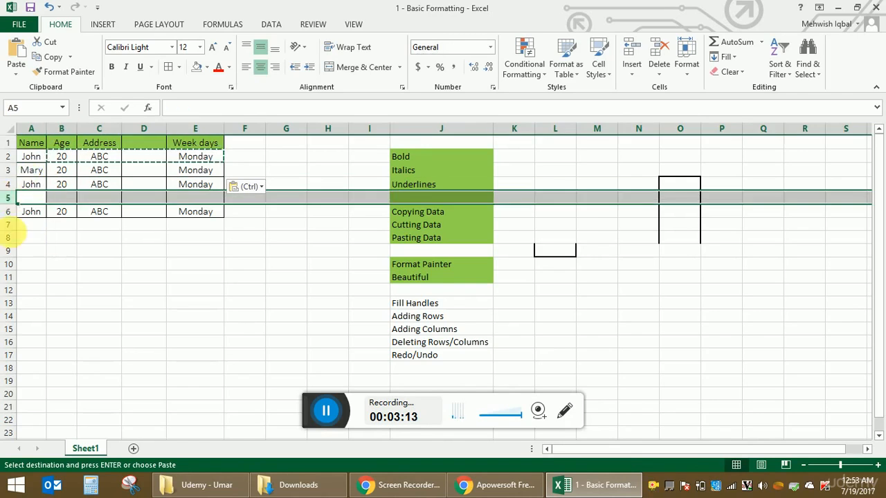
{"action": "left_click", "coordinate": [660, 48]}
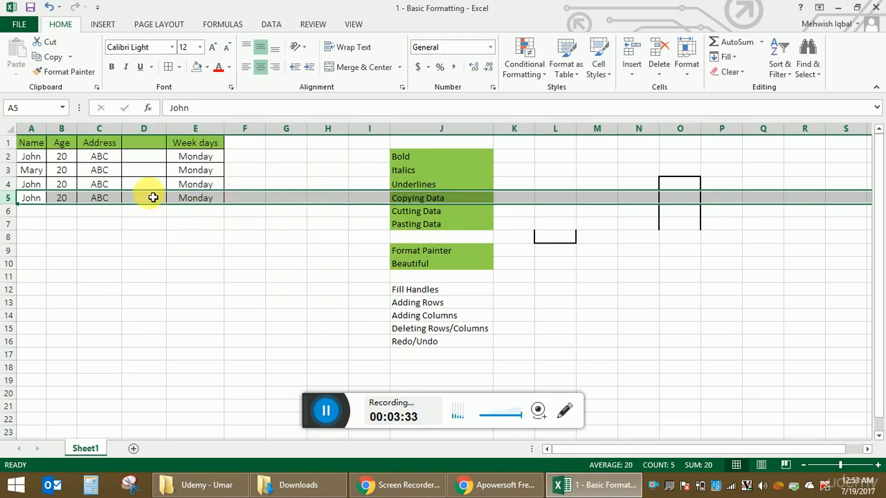
Step: Undo the deletion of row 5 and redo it
{"action": "left_click", "coordinate": [51, 10]}
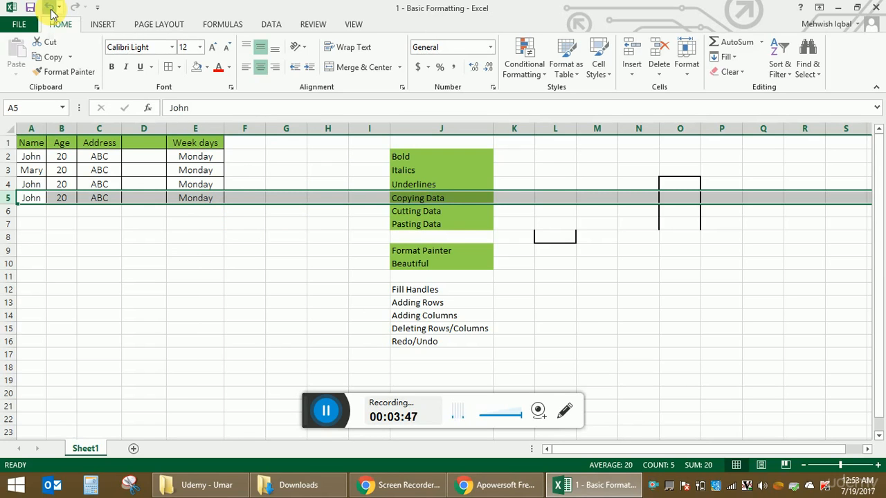
{"action": "left_click", "coordinate": [51, 11]}
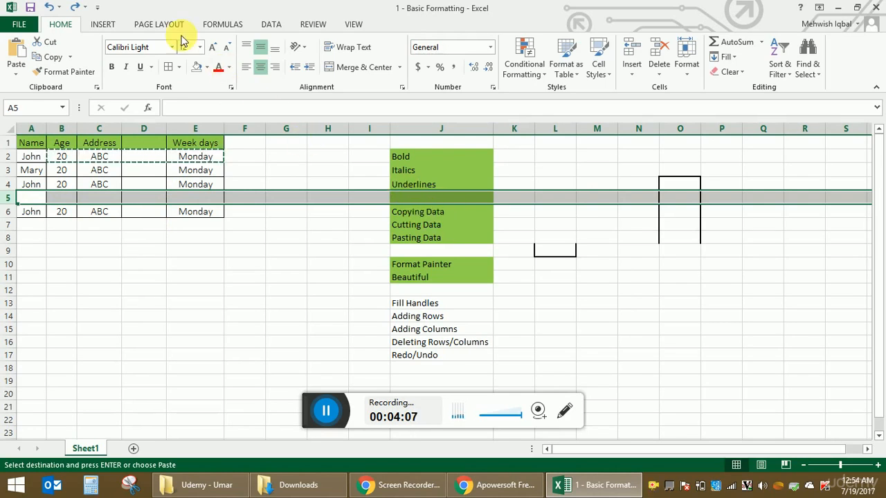
{"action": "left_click", "coordinate": [74, 10]}
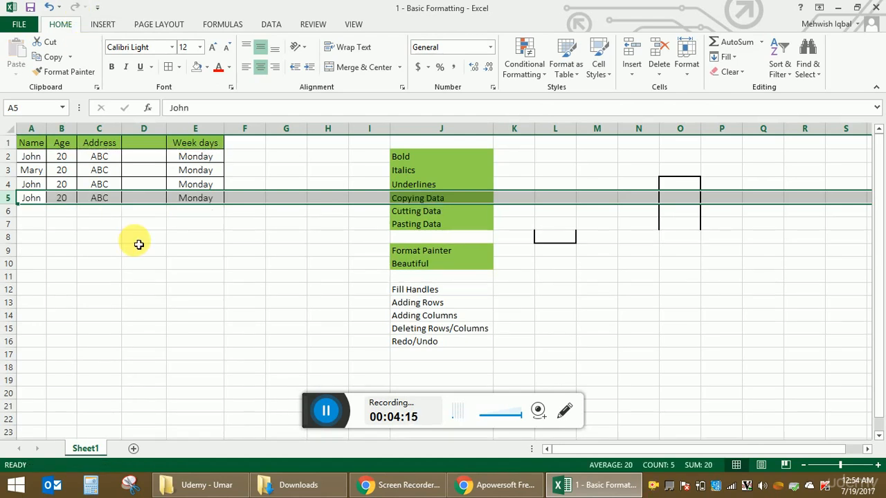
Step: Delete the blank cell J8 in the topic list, shifting the topics below it up
{"action": "left_click", "coordinate": [397, 236]}
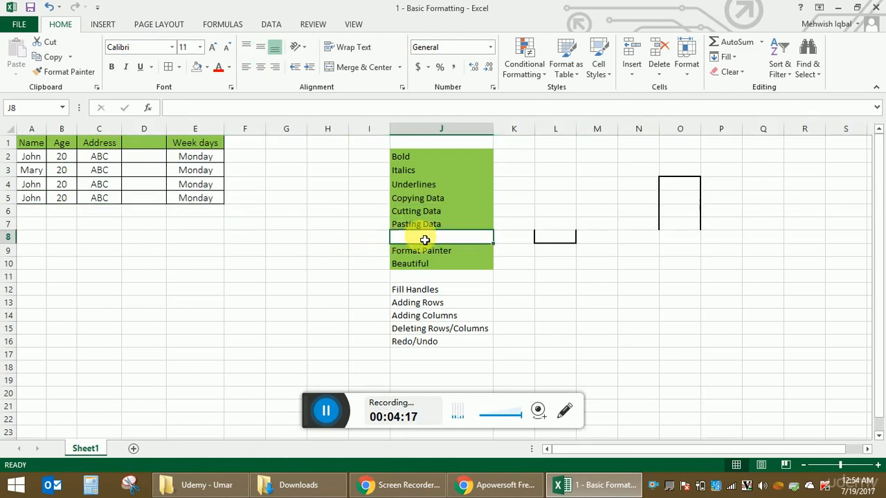
{"action": "left_click", "coordinate": [656, 49]}
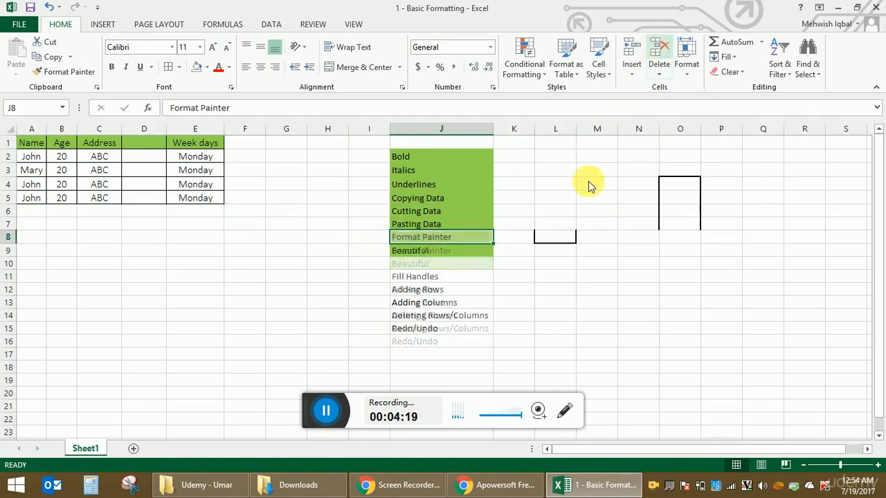
{"action": "left_click", "coordinate": [527, 341]}
Step: Copy the green formatting of the Beautiful cell J9 onto the Redo/Undo cell J15 with Format Painter
{"action": "left_click", "coordinate": [480, 333]}
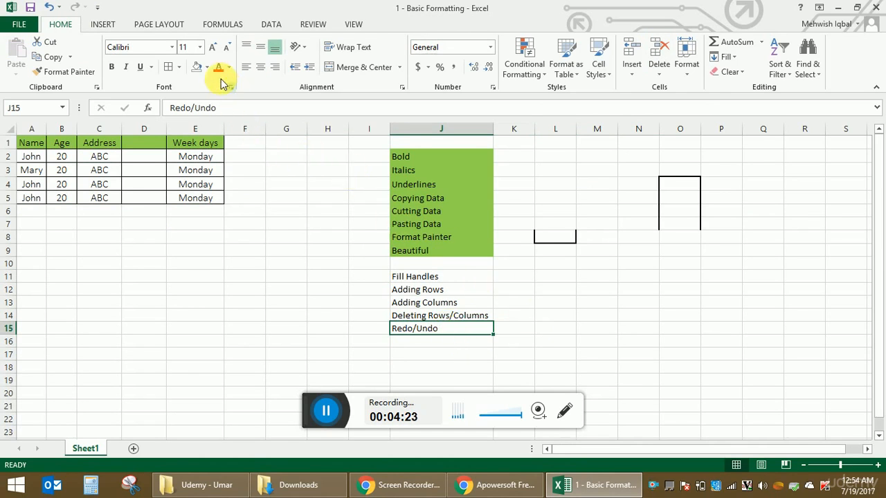
{"action": "left_click", "coordinate": [446, 252]}
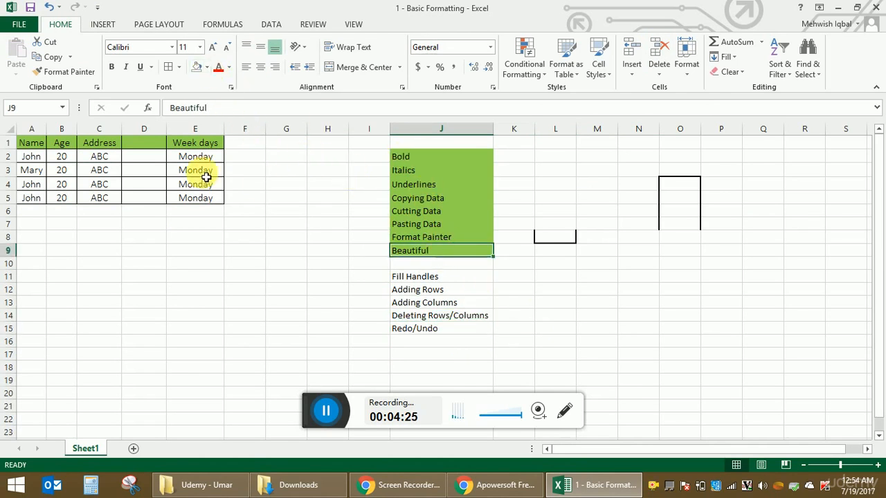
{"action": "left_click", "coordinate": [69, 72]}
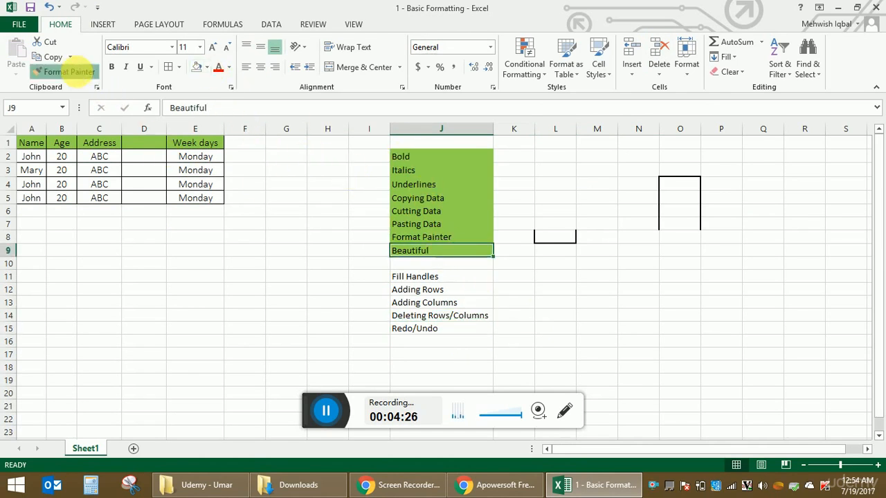
{"action": "left_click", "coordinate": [455, 331]}
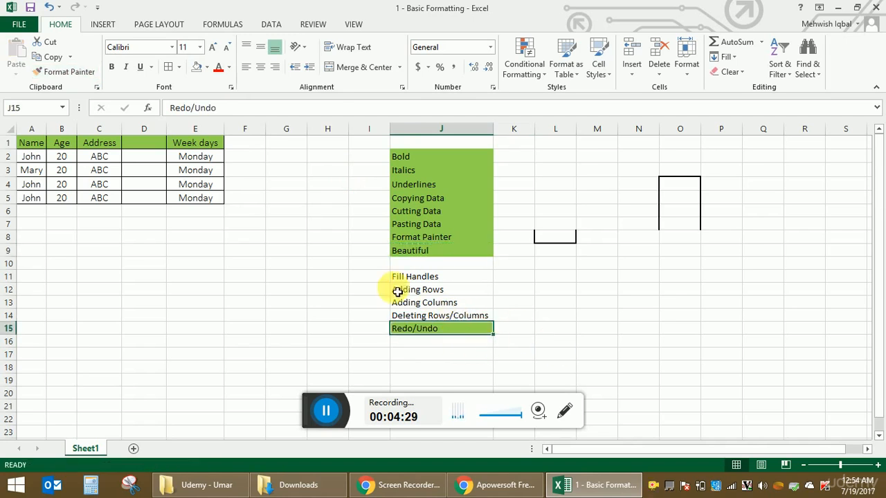
Step: Apply the formatting of J8 to the topic cells J14, J13 and J12 with Format Painter, and stop painting
{"action": "left_click", "coordinate": [436, 237]}
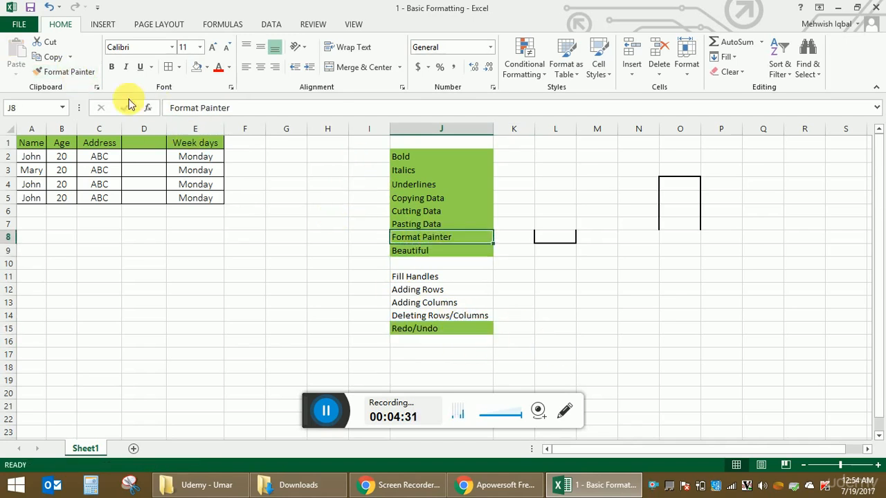
{"action": "left_click", "coordinate": [72, 72]}
{"action": "left_click", "coordinate": [452, 315]}
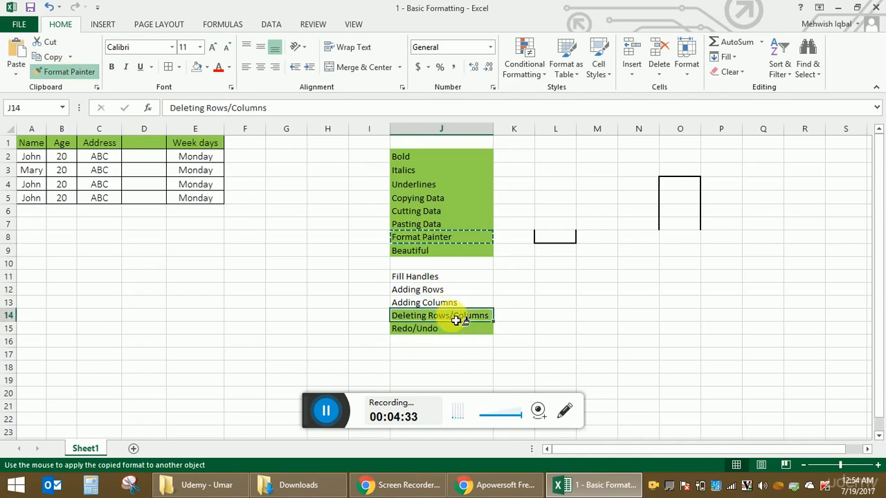
{"action": "left_click", "coordinate": [455, 303]}
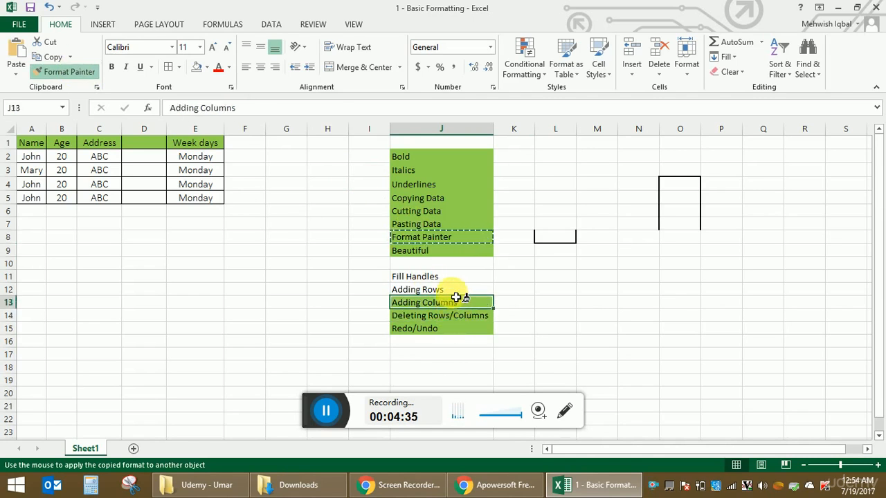
{"action": "left_click", "coordinate": [455, 289]}
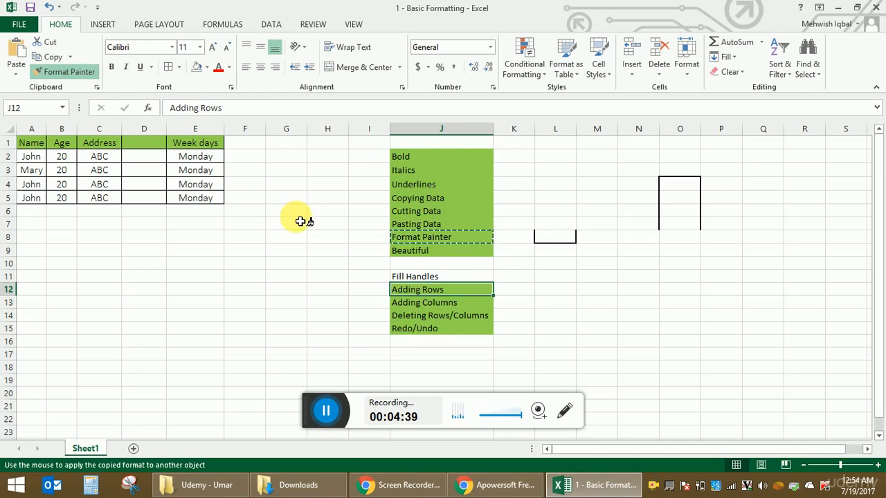
{"action": "key", "text": "Escape"}
Step: Enter the numbers 1, 2, 3 and 4 in cells G2 to G5
{"action": "left_click", "coordinate": [283, 159]}
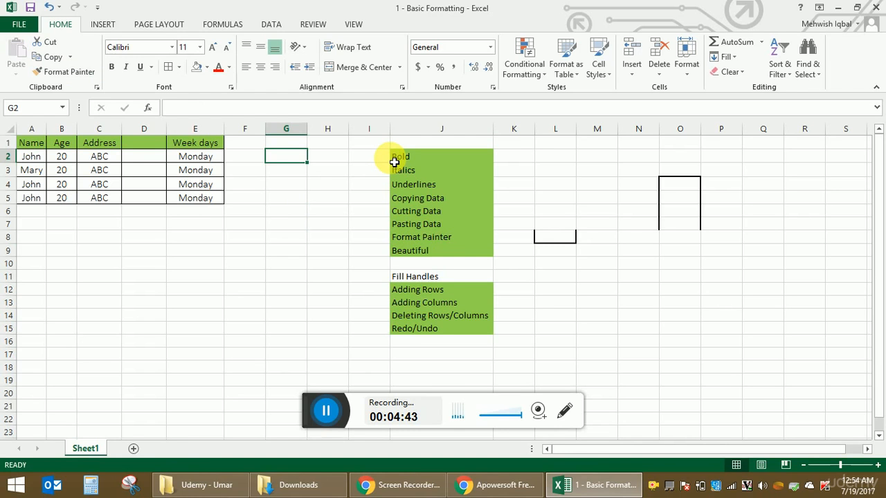
{"action": "type", "text": "1"}
{"action": "key", "text": "Return"}
{"action": "type", "text": "2"}
{"action": "key", "text": "Return"}
{"action": "type", "text": "3"}
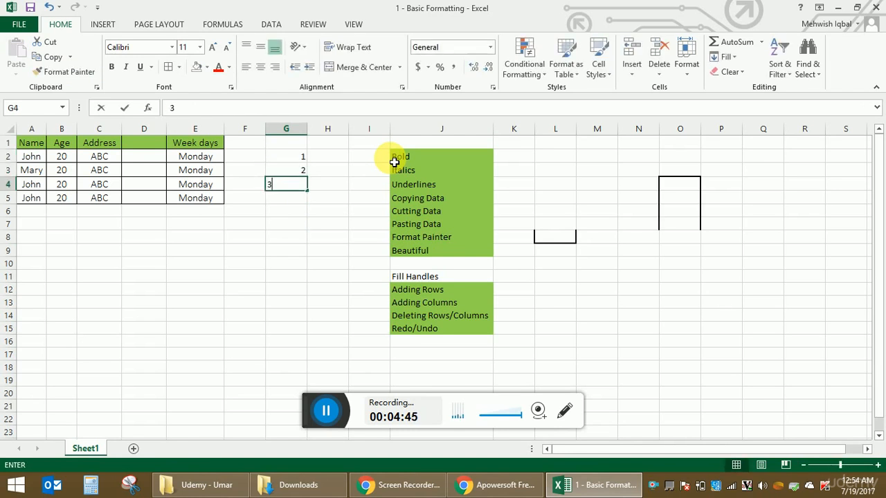
{"action": "key", "text": "Return"}
{"action": "key", "text": "Return"}
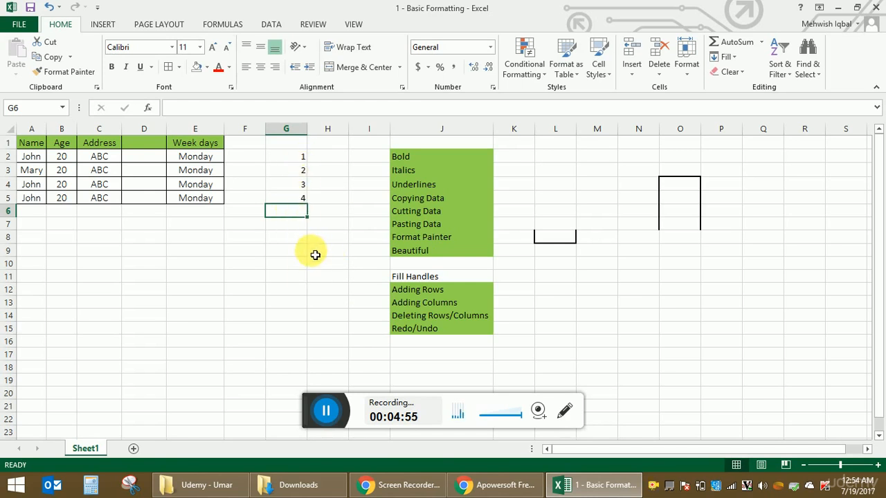
Step: Extend the number series in G2:G5 down to G16 with the fill handle, reaching 15
{"action": "left_click_drag", "start_coordinate": [300, 158], "coordinate": [302, 204]}
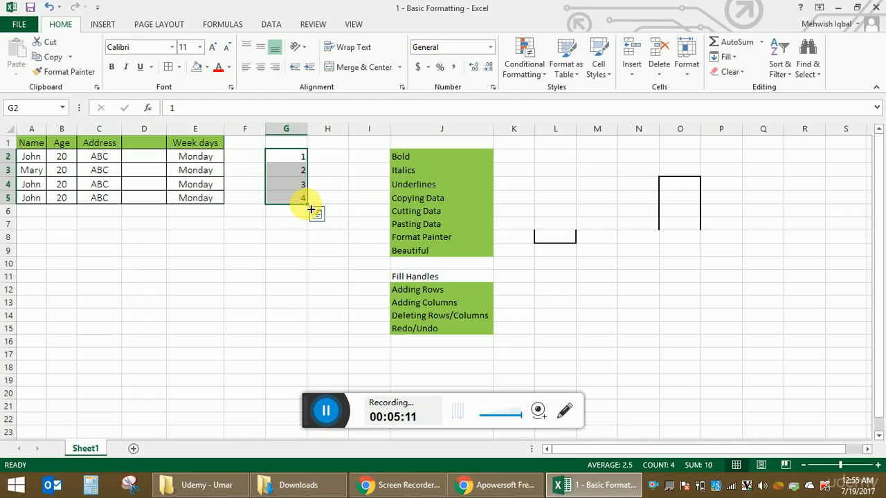
{"action": "left_click_drag", "start_coordinate": [311, 209], "coordinate": [316, 271]}
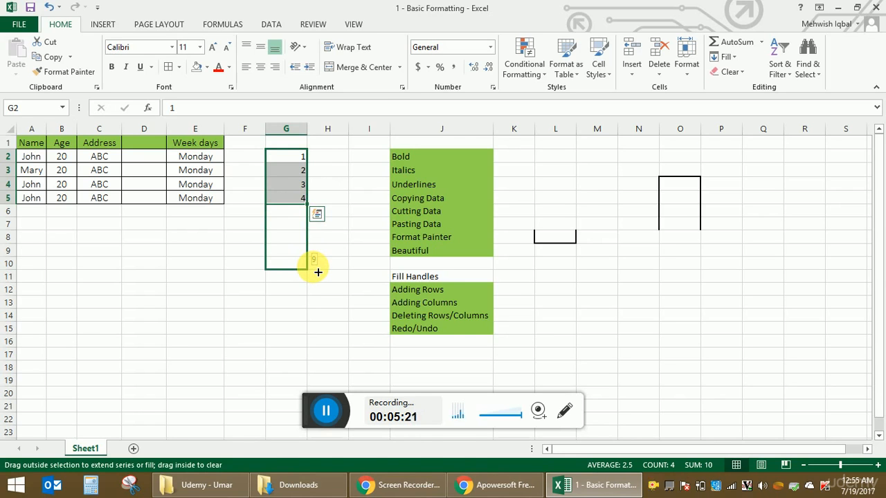
{"action": "left_click_drag", "start_coordinate": [318, 272], "coordinate": [315, 348]}
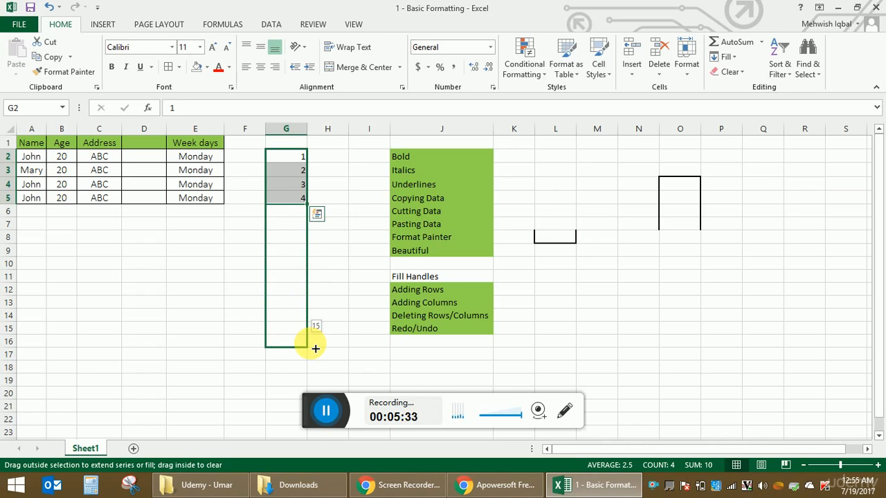
{"action": "left_click_drag", "start_coordinate": [314, 348], "coordinate": [312, 346]}
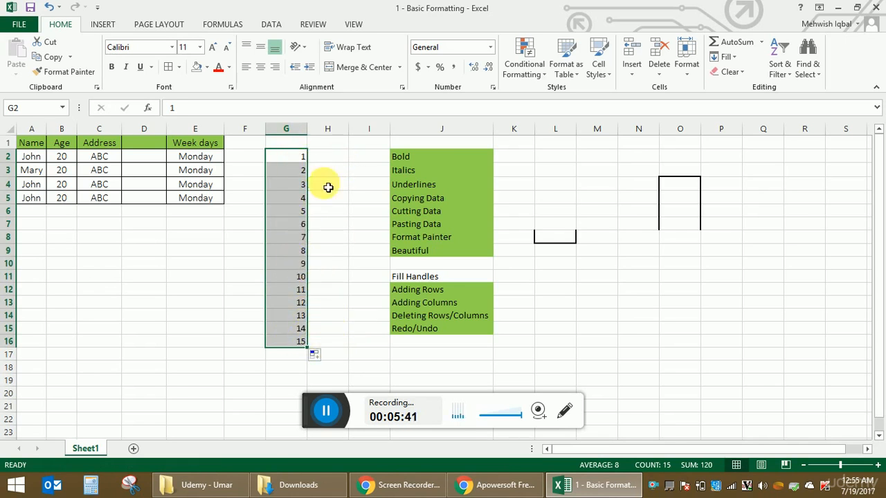
Step: Insert four blank rows above row 1, at the start of the sheet
{"action": "left_click", "coordinate": [7, 142]}
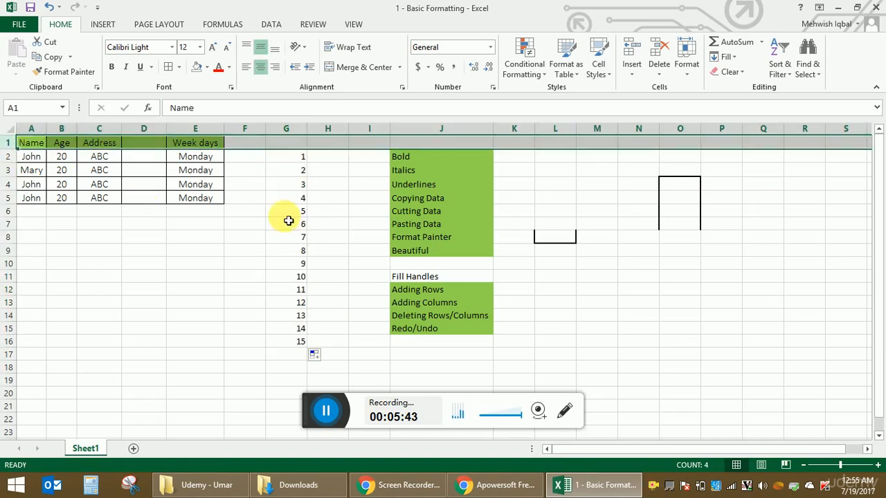
{"action": "left_click", "coordinate": [633, 47]}
{"action": "left_click", "coordinate": [631, 46]}
{"action": "left_click", "coordinate": [631, 46]}
{"action": "left_click", "coordinate": [630, 45]}
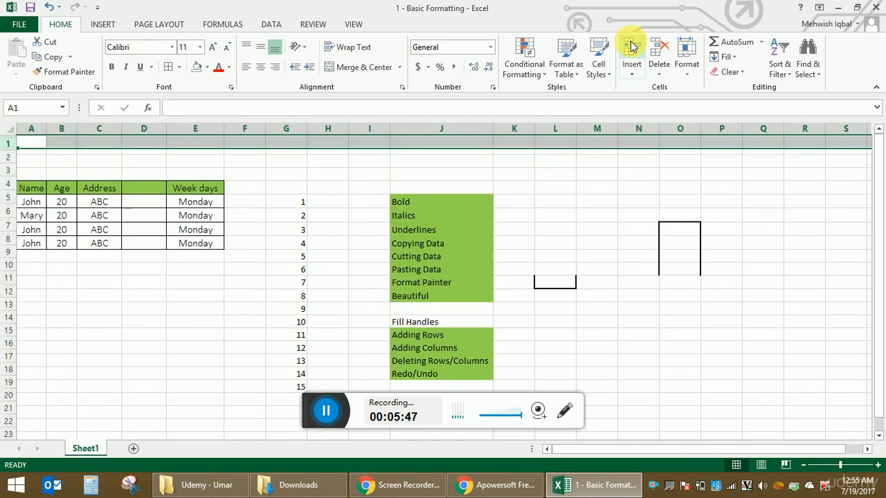
{"action": "left_click", "coordinate": [313, 225]}
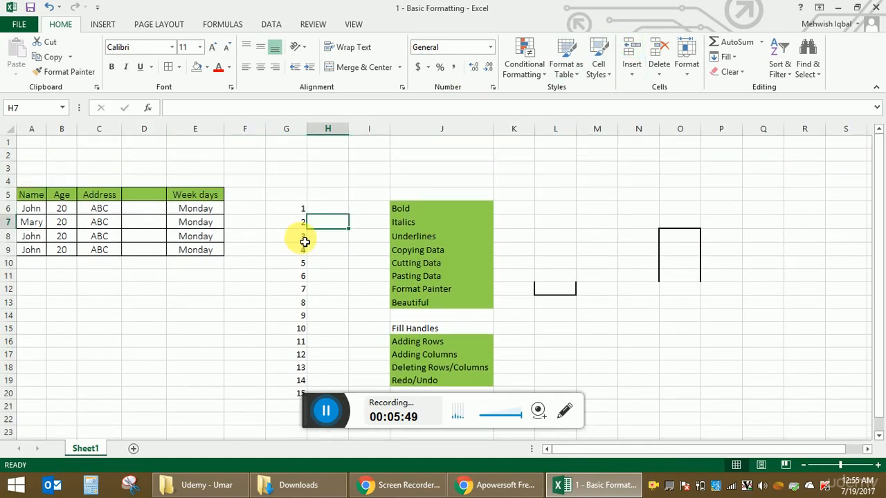
Step: Extend the number series in G6:G8 upward to G1 with the fill handle, reaching -4
{"action": "left_click_drag", "start_coordinate": [301, 236], "coordinate": [302, 210]}
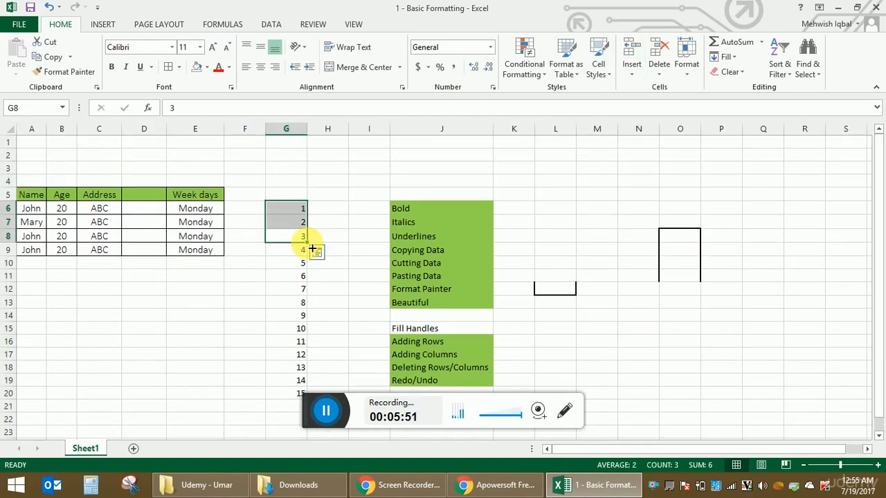
{"action": "left_click_drag", "start_coordinate": [312, 247], "coordinate": [312, 143]}
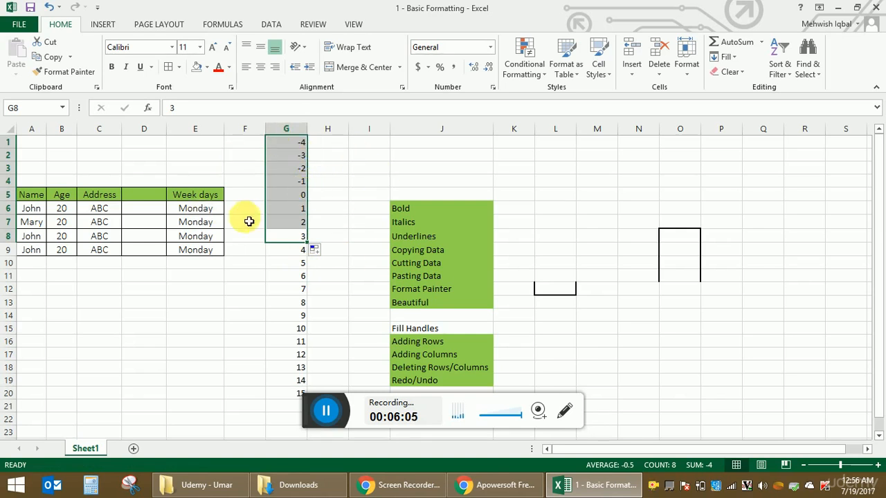
Step: Enter the weekdays Monday and Tuesday in cells H2 and H3
{"action": "left_click", "coordinate": [341, 162]}
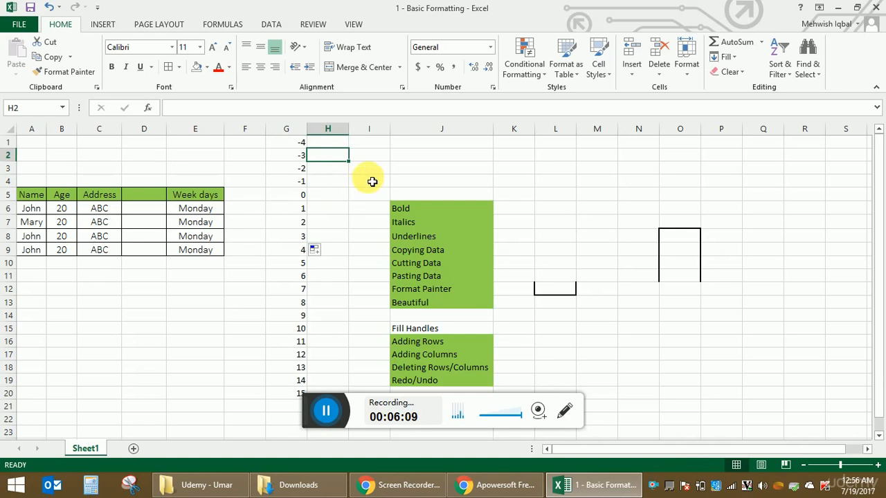
{"action": "type", "text": "Monday"}
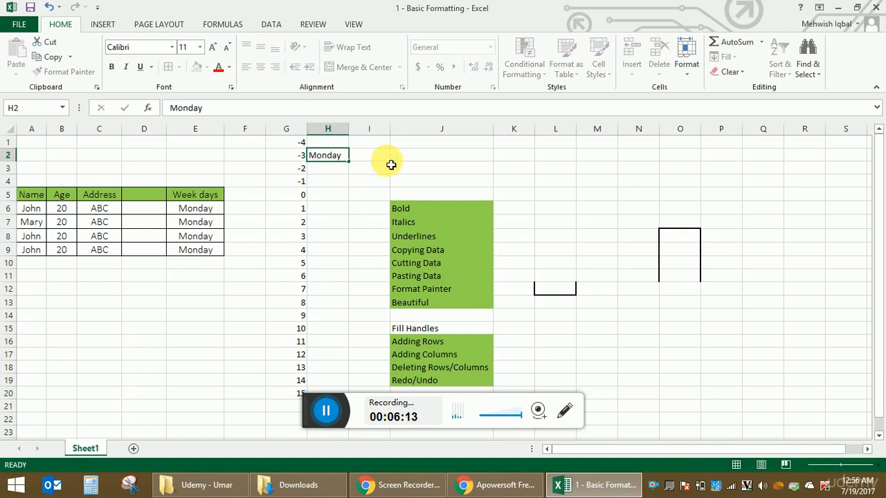
{"action": "key", "text": "Return"}
{"action": "type", "text": "Tuesday"}
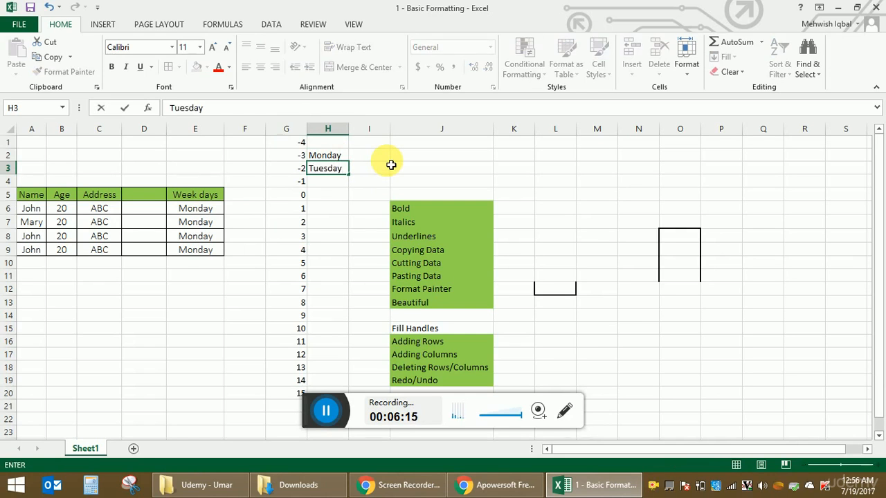
{"action": "key", "text": "Return"}
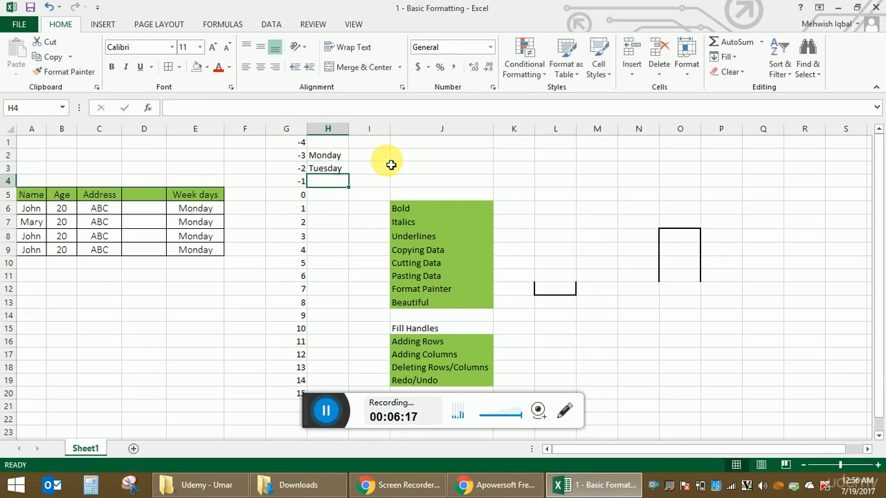
Step: Extend the weekday series in H2:H3 with the fill handle, down to H8 and on to H20
{"action": "left_click_drag", "start_coordinate": [346, 159], "coordinate": [342, 169]}
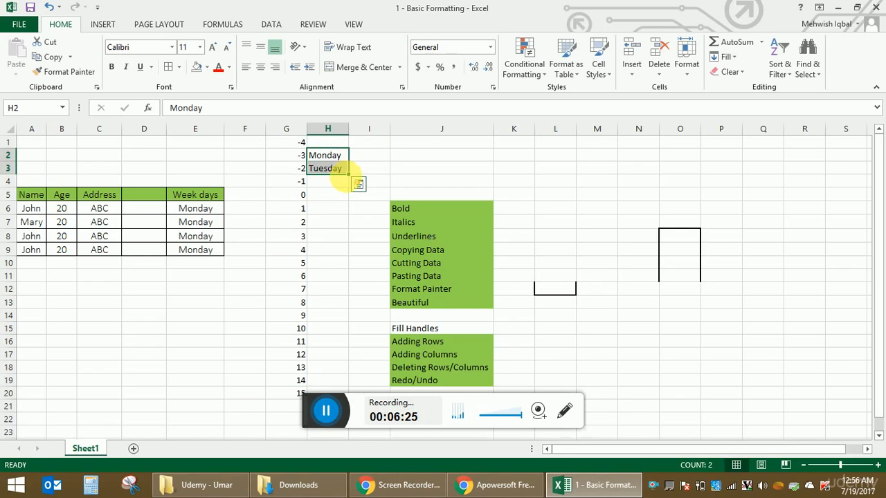
{"action": "left_click_drag", "start_coordinate": [352, 181], "coordinate": [355, 244]}
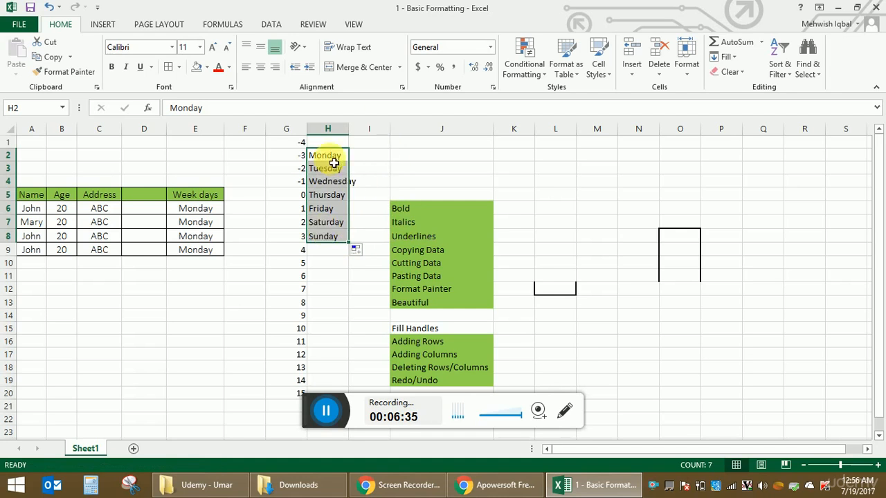
{"action": "left_click_drag", "start_coordinate": [351, 244], "coordinate": [357, 395]}
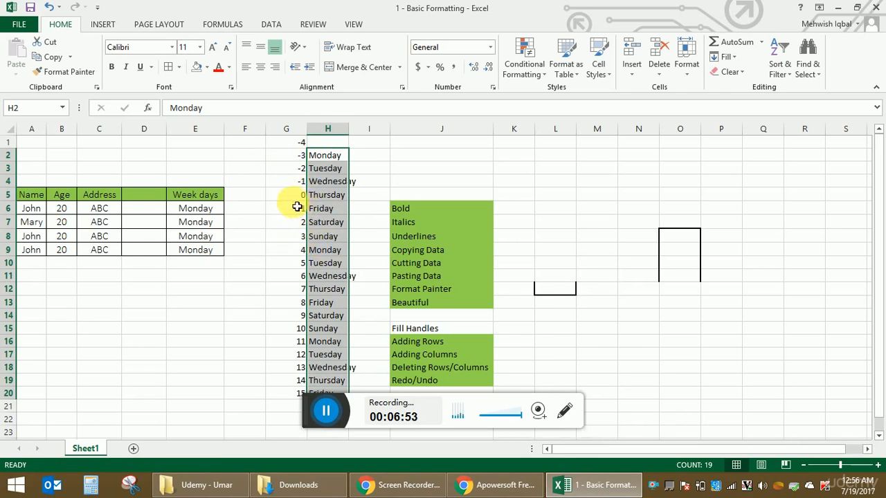
{"action": "left_click_drag", "start_coordinate": [293, 208], "coordinate": [314, 401]}
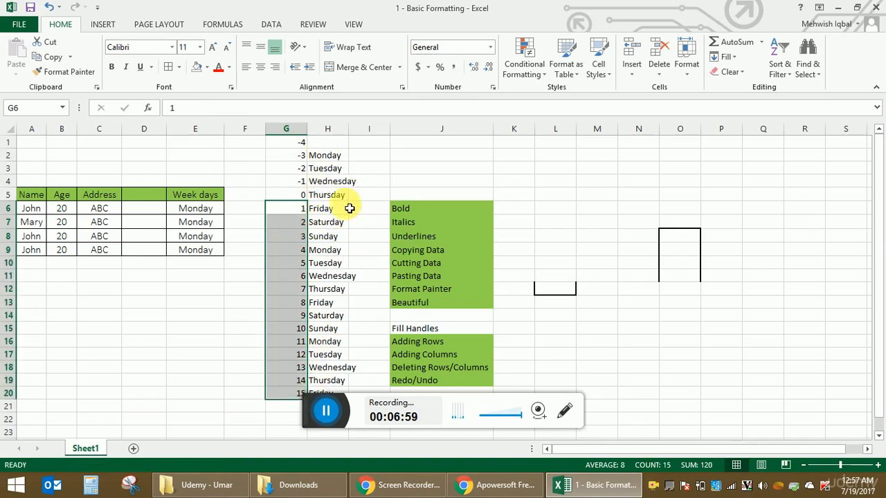
Step: Enter the numbers 2, 4 and 6 in cells E12 to E14
{"action": "left_click", "coordinate": [176, 288]}
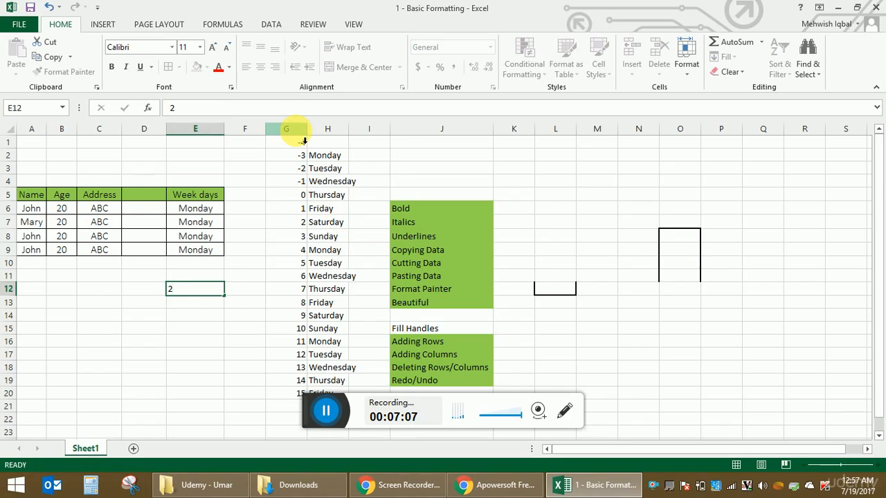
{"action": "key", "text": "Return"}
{"action": "type", "text": "4"}
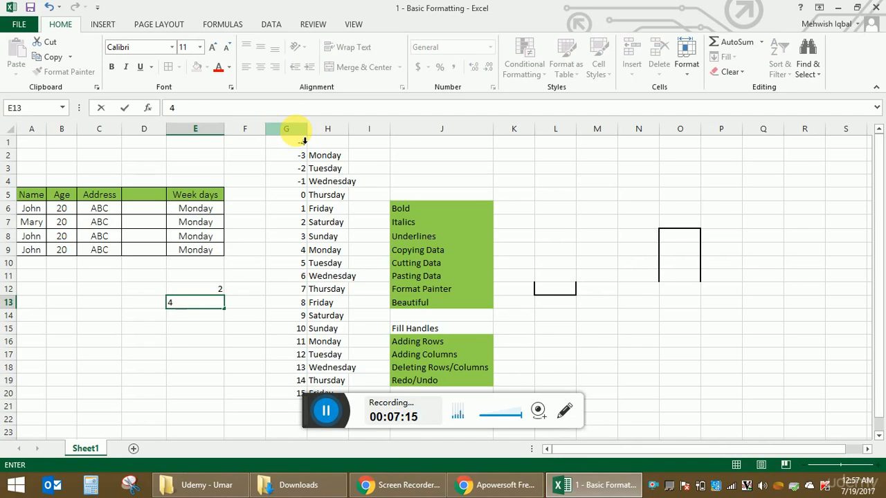
{"action": "key", "text": "Return"}
{"action": "type", "text": "6"}
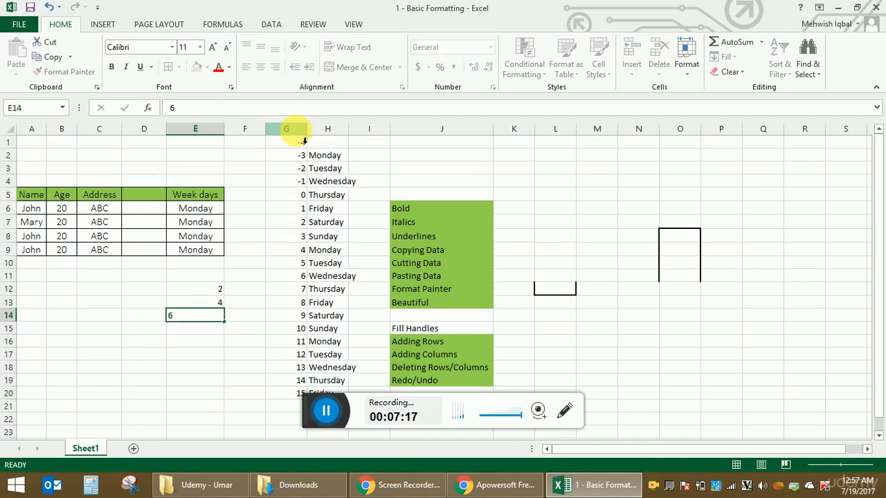
{"action": "key", "text": "Return"}
Step: Add the heading "Table of 2" in E11, above the even numbers
{"action": "key", "text": "Up"}
{"action": "key", "text": "Up"}
{"action": "key", "text": "Up"}
{"action": "key", "text": "Up"}
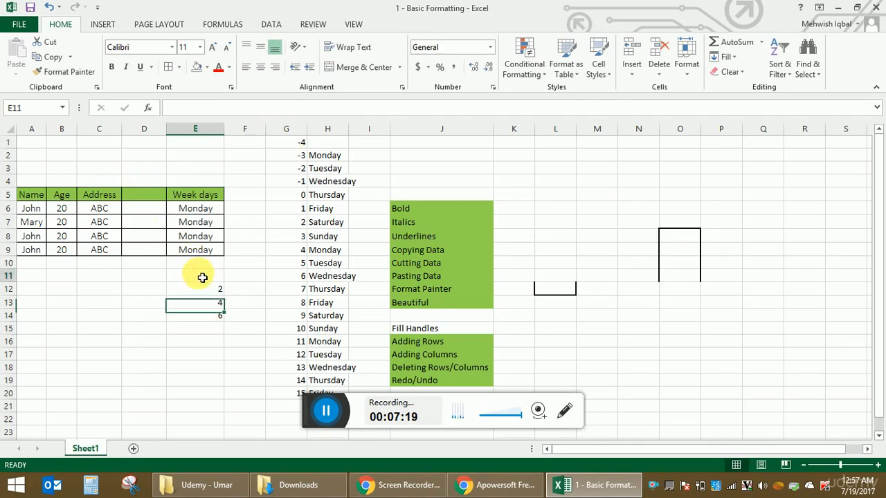
{"action": "type", "text": "Tab"}
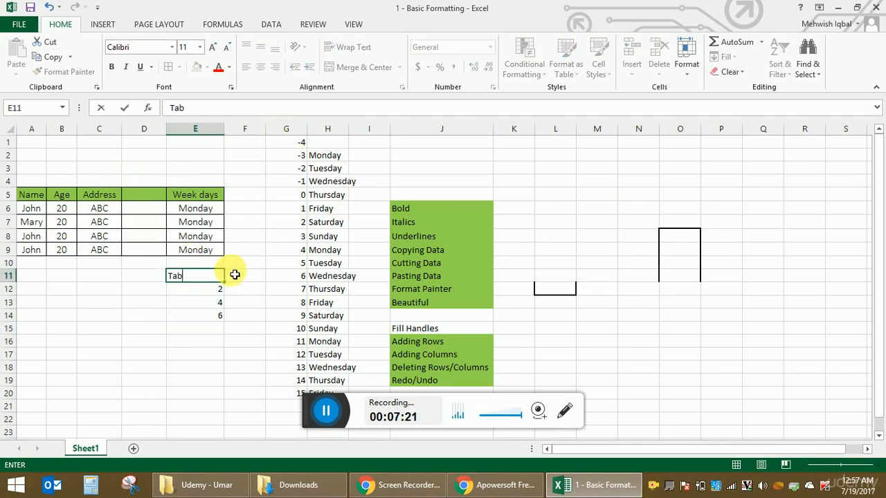
{"action": "type", "text": "le of 2"}
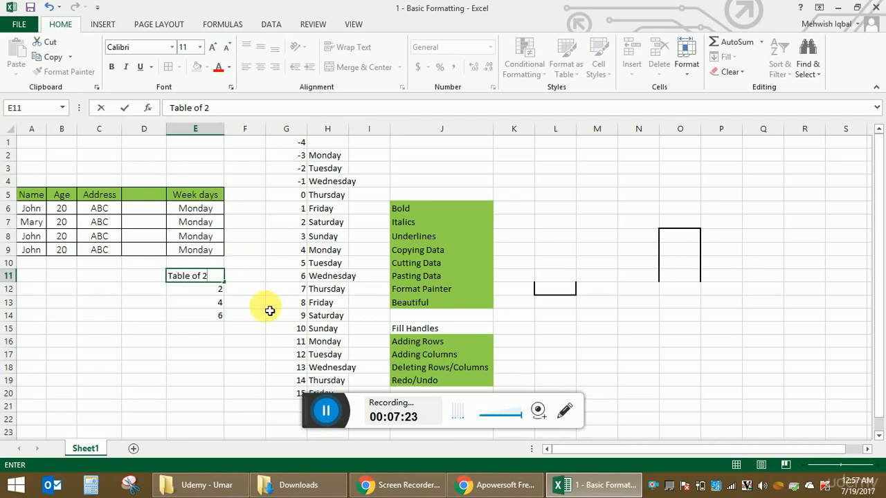
{"action": "left_click", "coordinate": [284, 328]}
Step: Extend the even-number series in E12:E14 down to E22 with the fill handle, reaching 22
{"action": "left_click", "coordinate": [219, 291]}
{"action": "left_click_drag", "start_coordinate": [218, 310], "coordinate": [229, 425]}
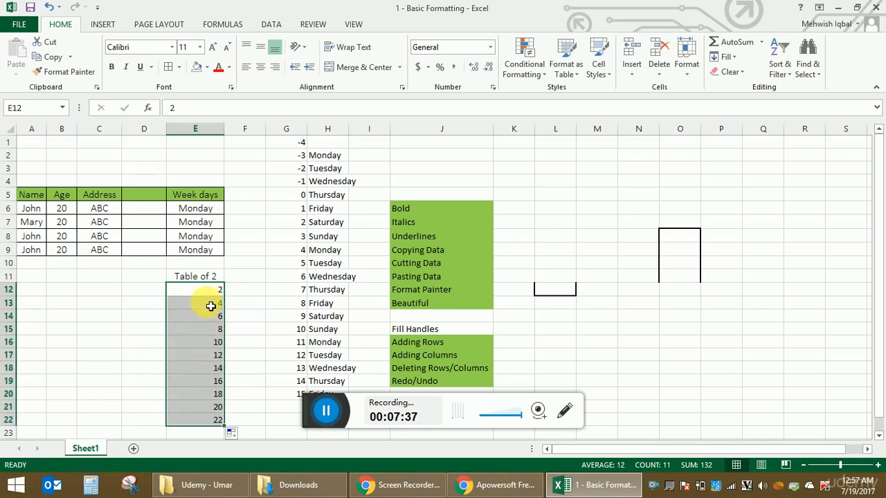
Step: Copy the formatting of the "Adding Rows" cell J16 to the "Fill Handles" cell J15 with Format Painter
{"action": "left_click", "coordinate": [432, 342]}
{"action": "left_click", "coordinate": [65, 72]}
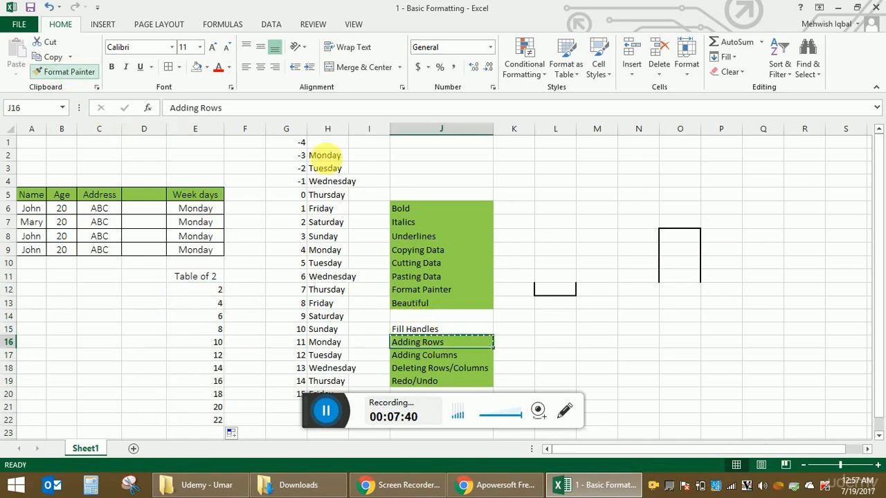
{"action": "left_click", "coordinate": [462, 333]}
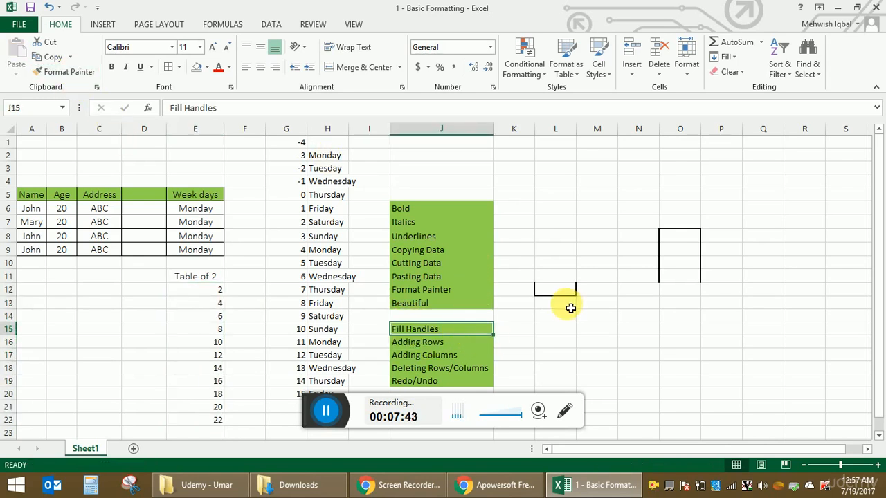
Step: Remove the leftover cell borders from the empty range L7:O13
{"action": "left_click_drag", "start_coordinate": [554, 224], "coordinate": [696, 307]}
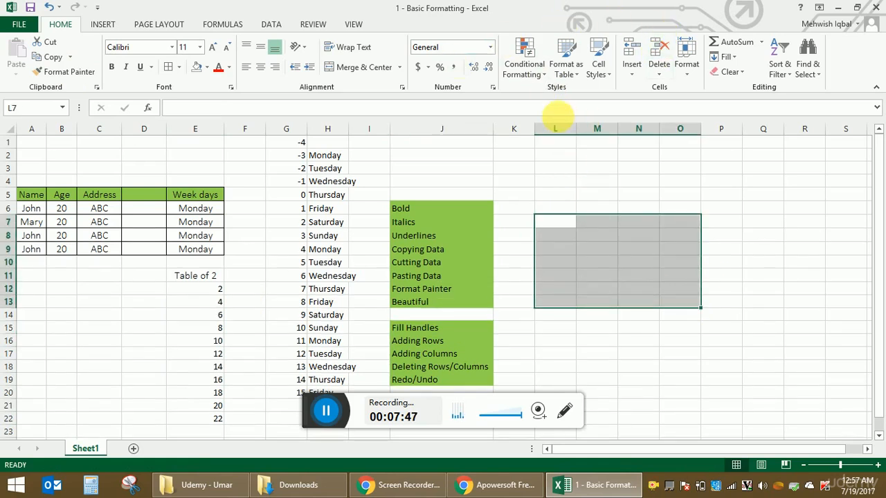
{"action": "left_click", "coordinate": [419, 184]}
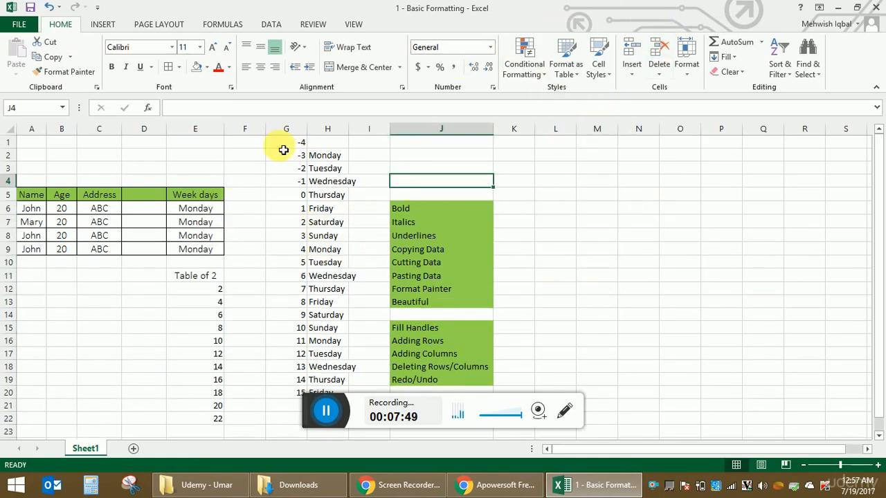